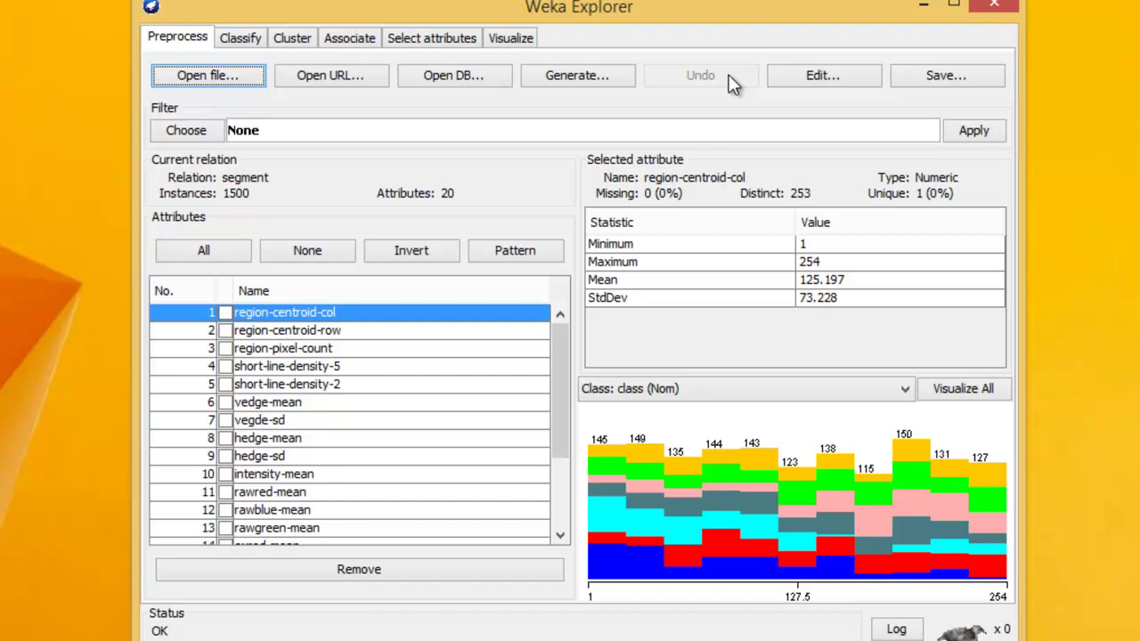
- Load the ReutersCorn-train.arff dataset and display its instances in the data viewer with the Text column widened
left_click(206, 76)
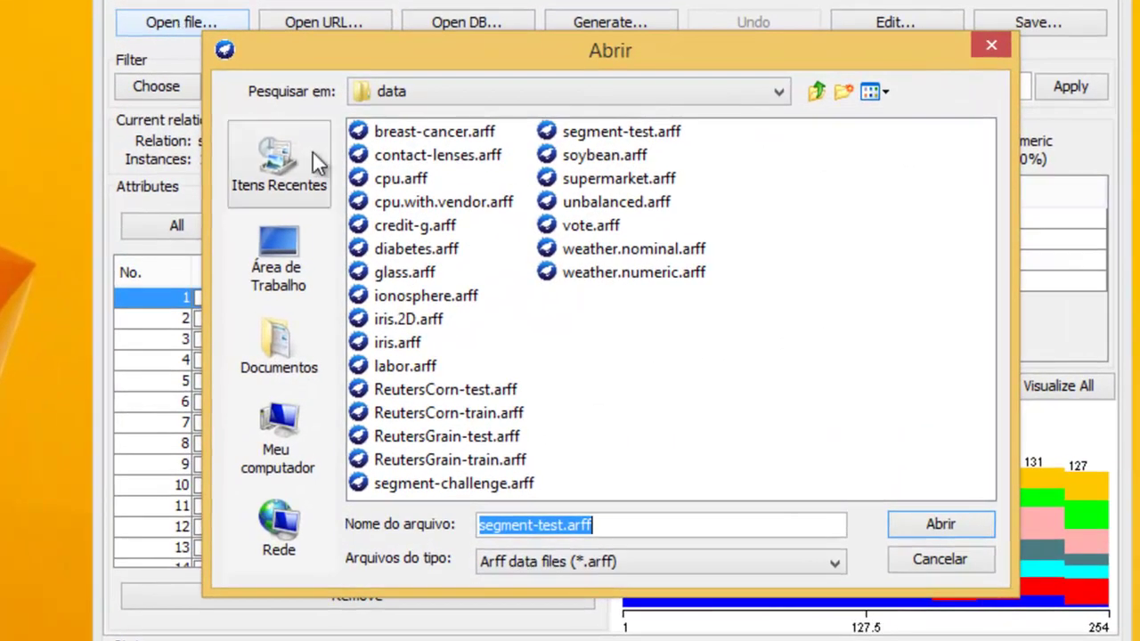
double_click(482, 415)
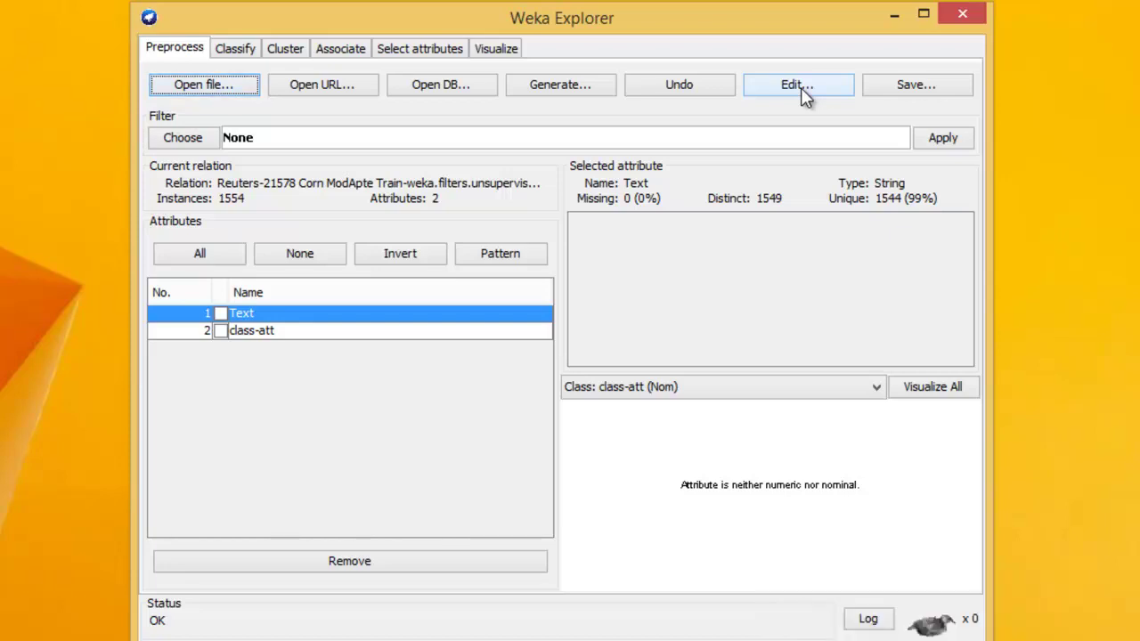
left_click(800, 88)
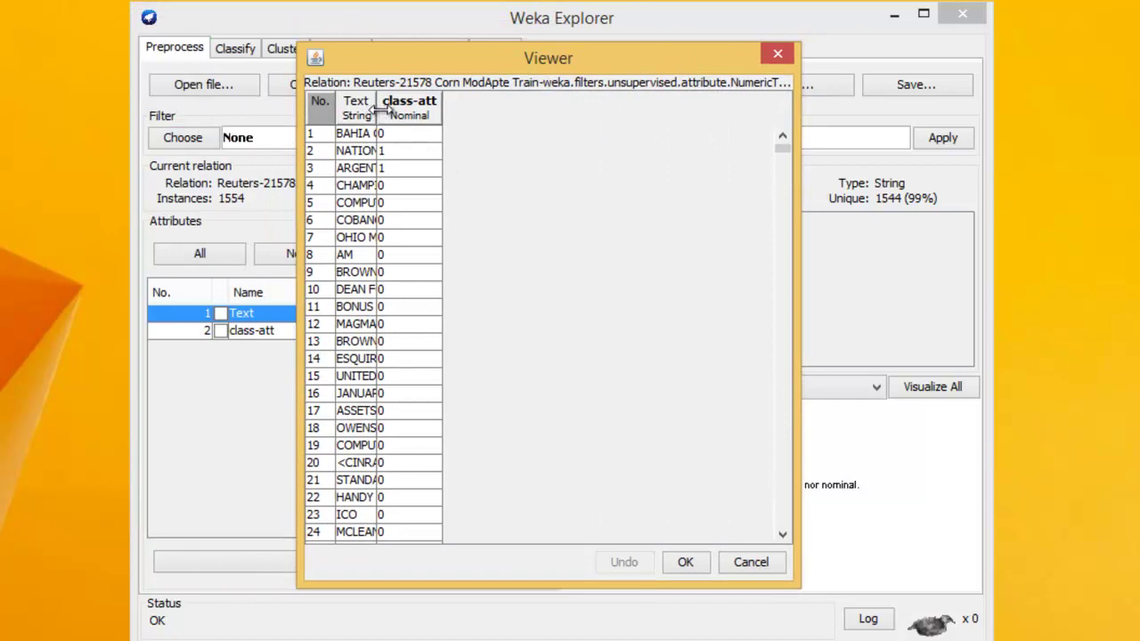
left_click_drag(378, 103, 560, 105)
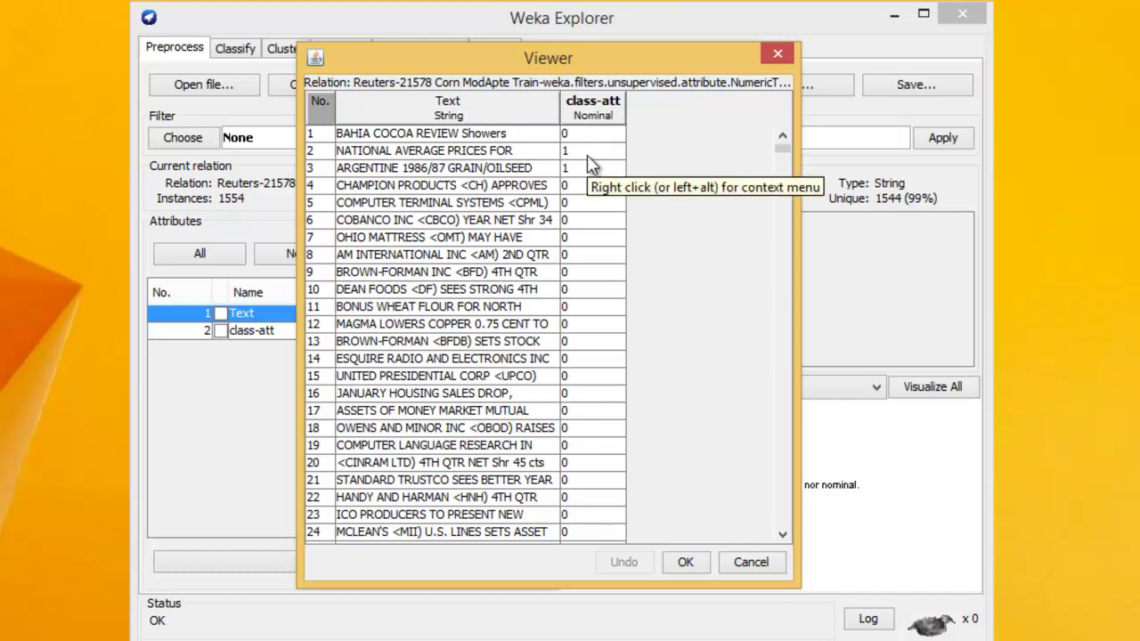
- Copy instance 2 from the data viewer into an empty Notepad document and turn on word wrap to read its text
left_click(422, 153)
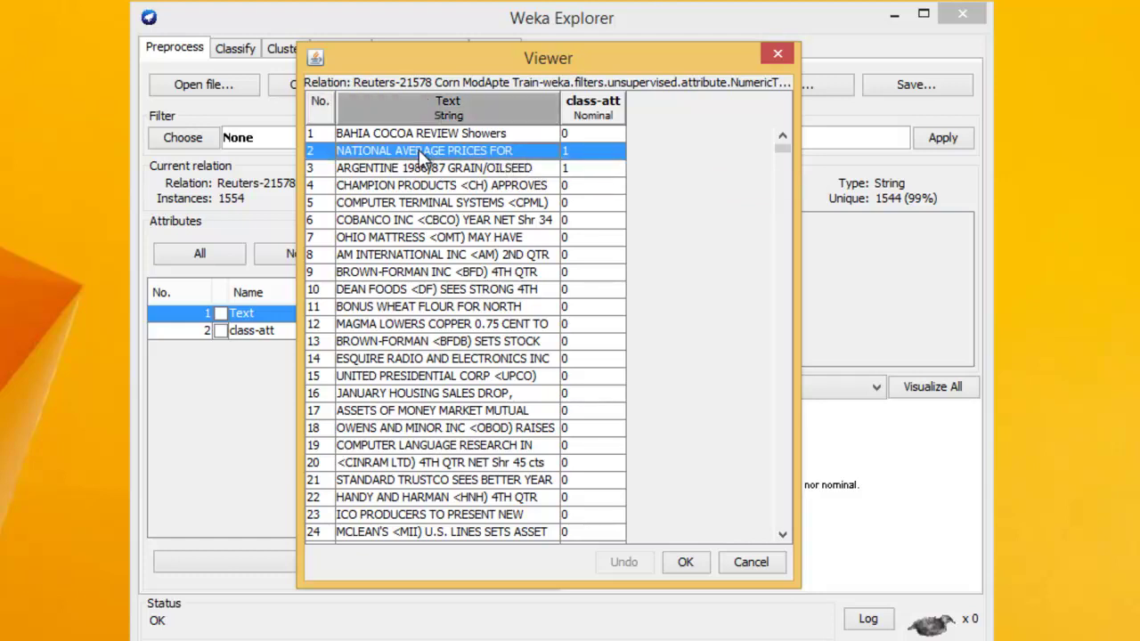
right_click(422, 156)
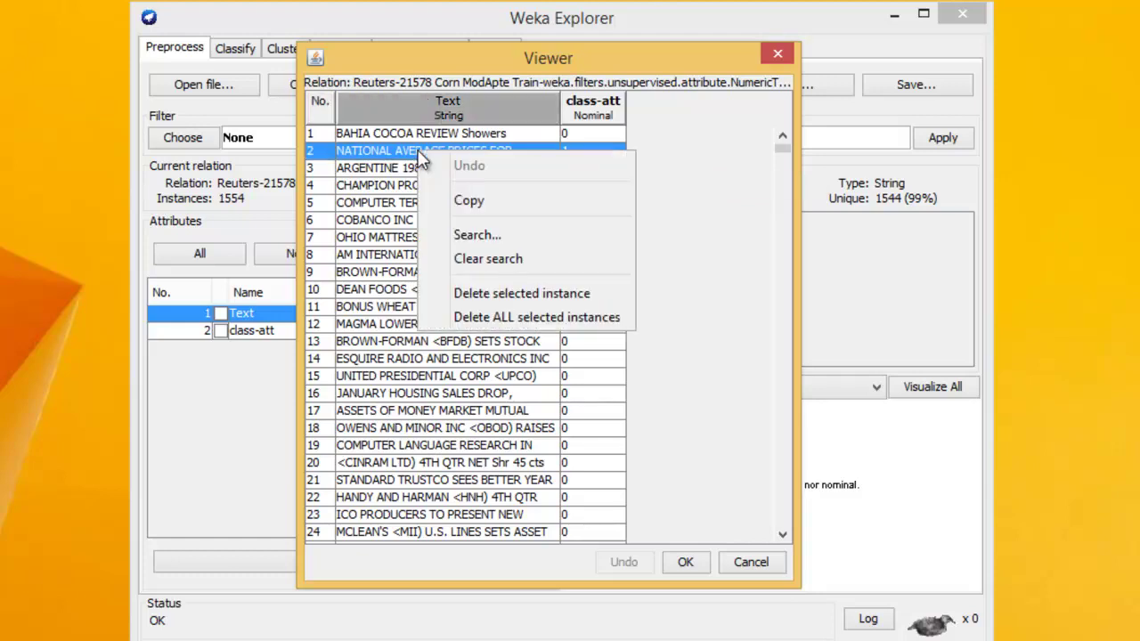
left_click(476, 205)
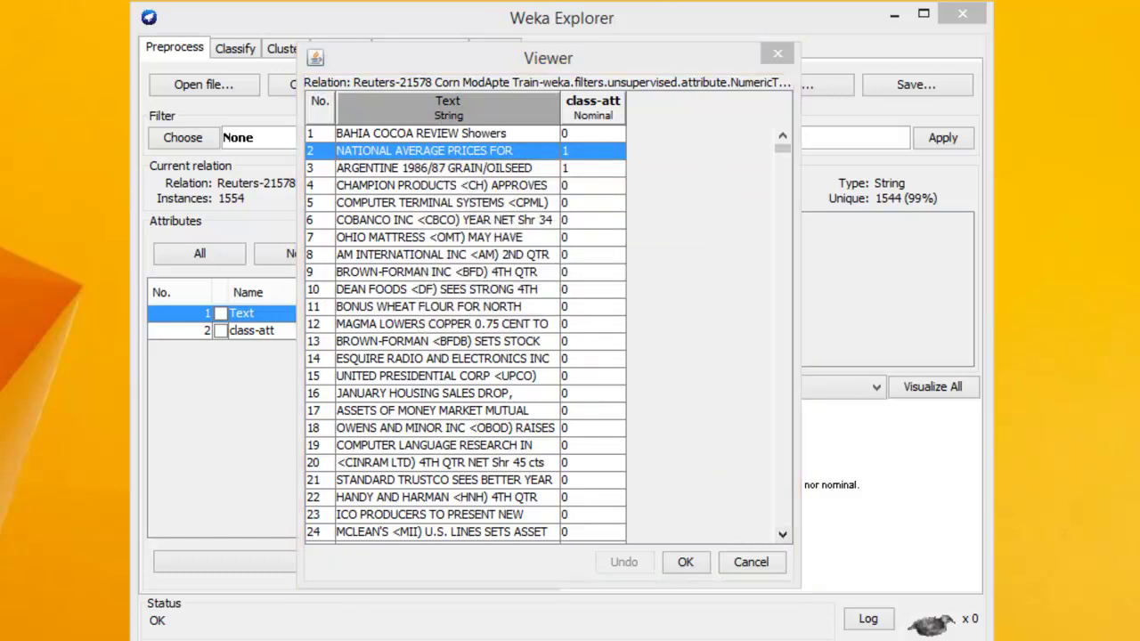
key("ctrl+v")
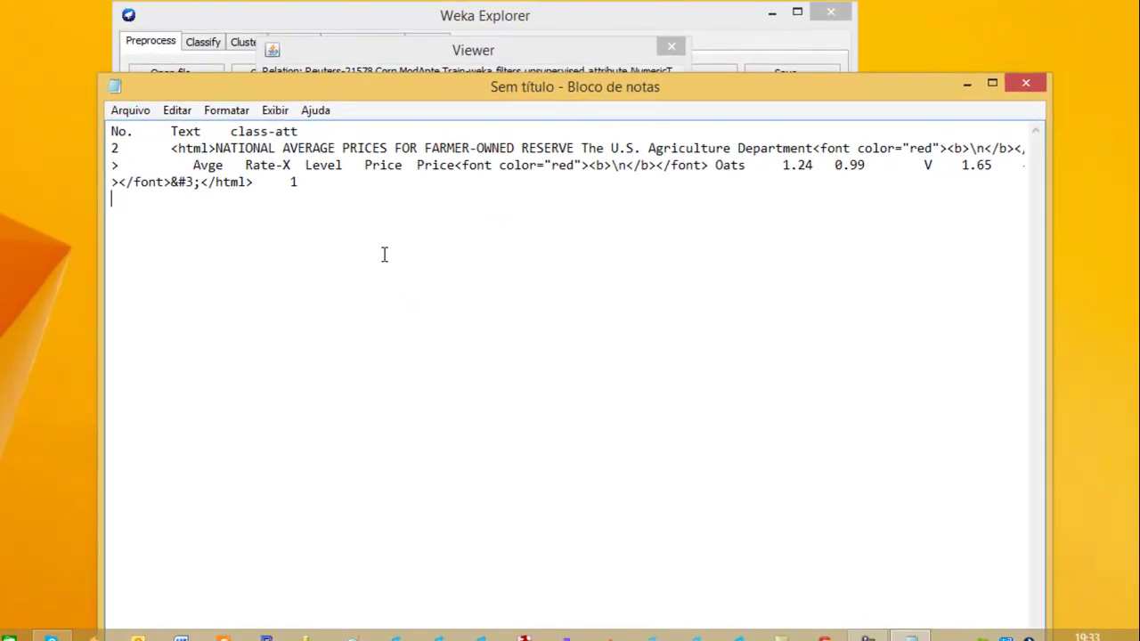
left_click(227, 111)
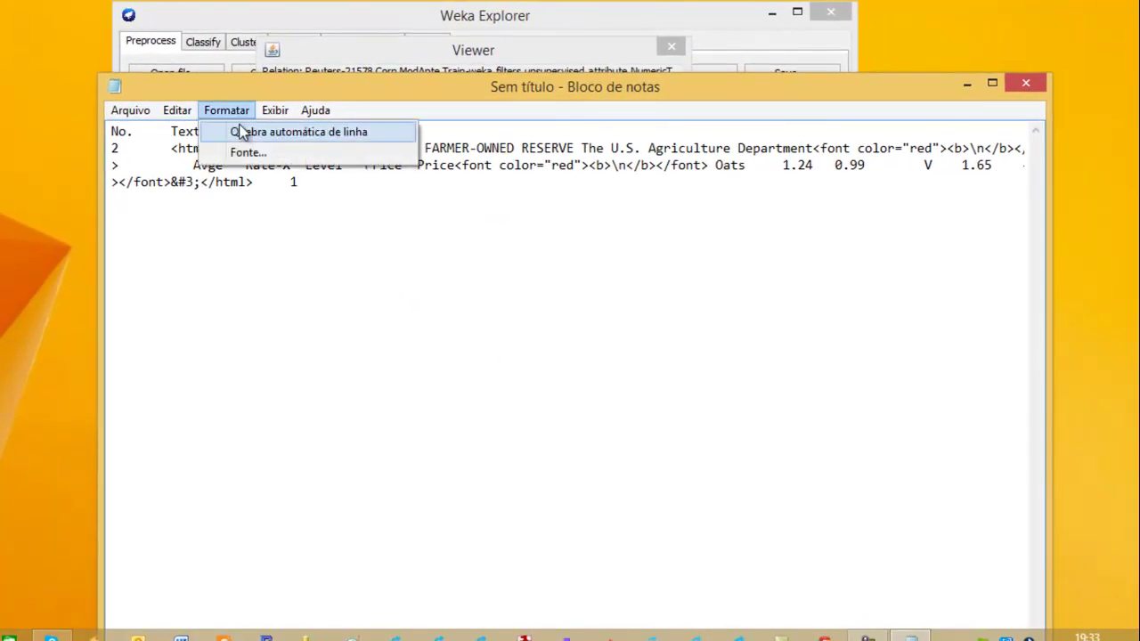
left_click(242, 132)
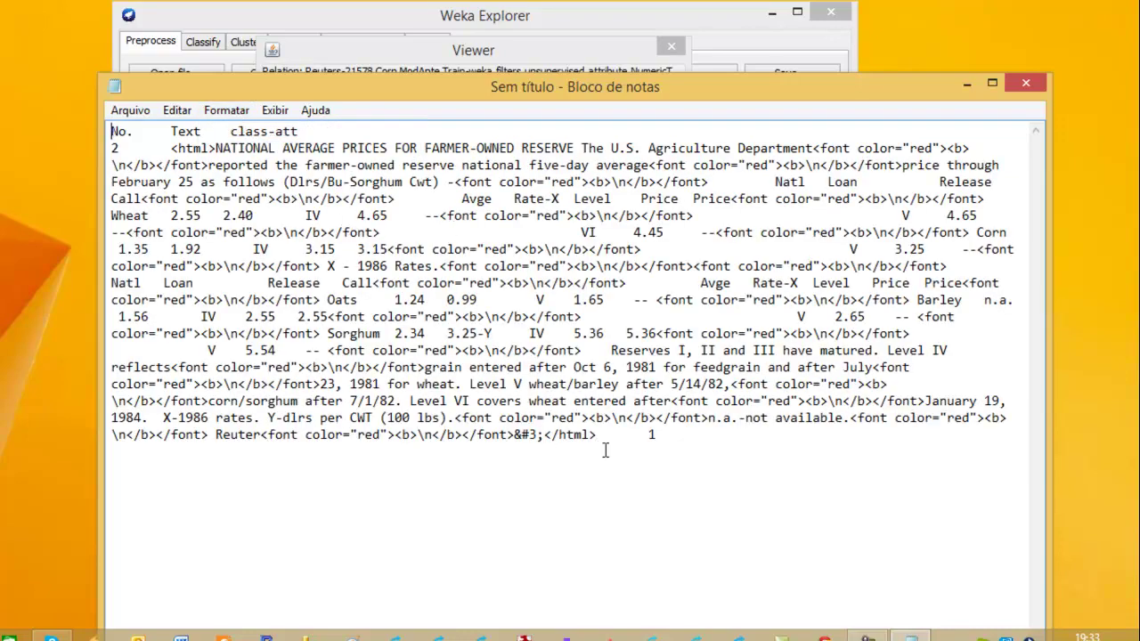
- Close the Notepad document without saving and return to Weka to close the data viewer
left_click(1026, 83)
left_click(520, 308)
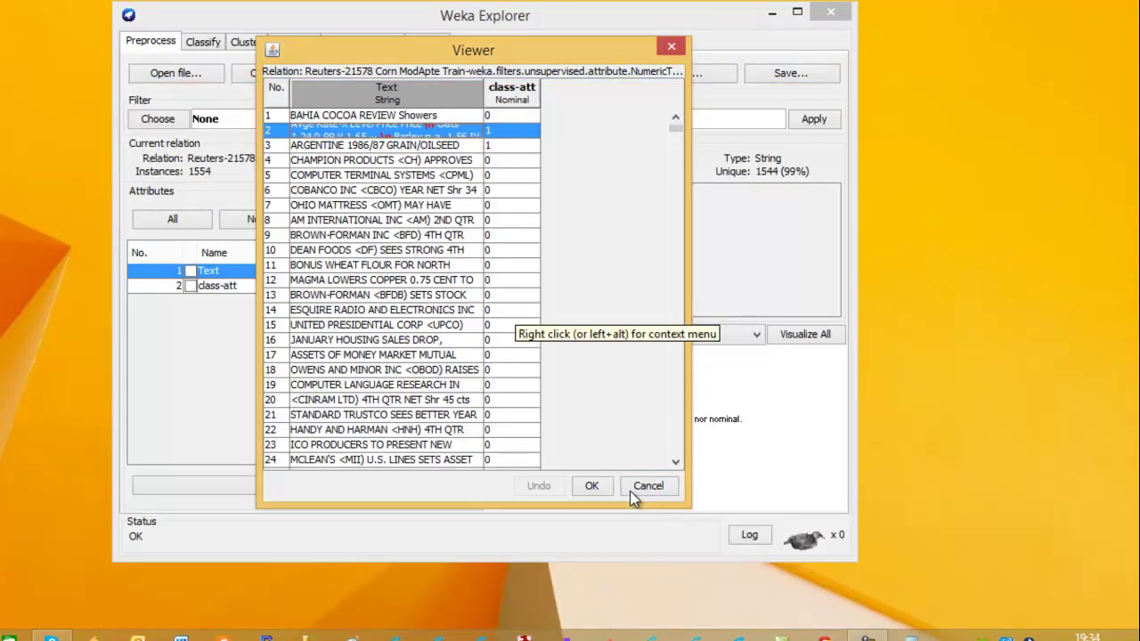
left_click(592, 488)
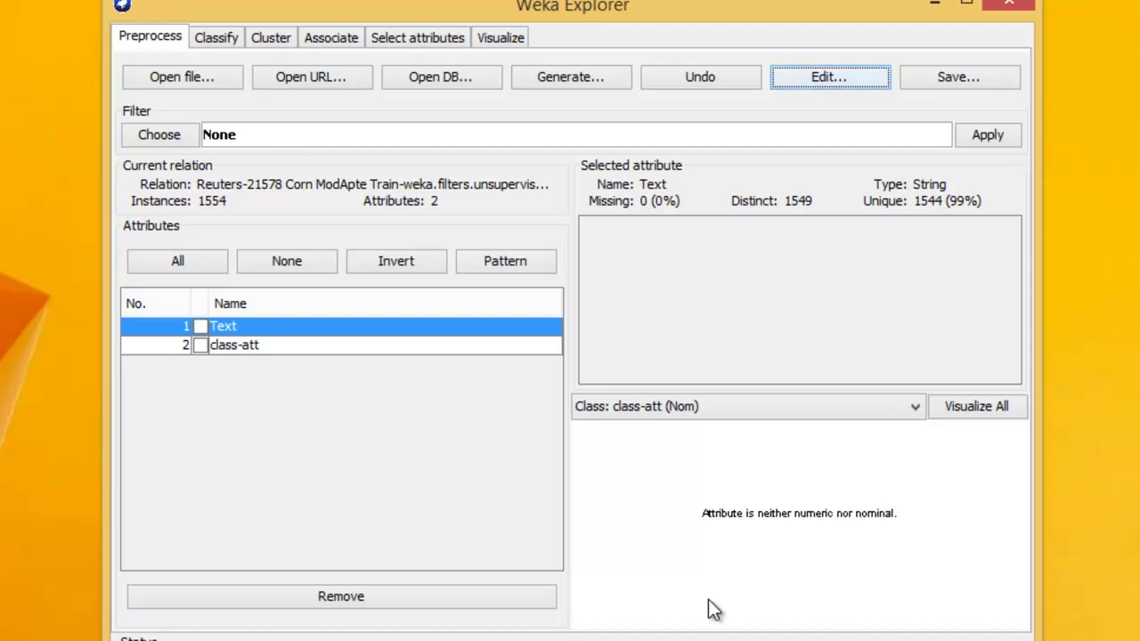
- Choose the unsupervised attribute filter StringToWordVector for the Reuters dataset
left_click(175, 133)
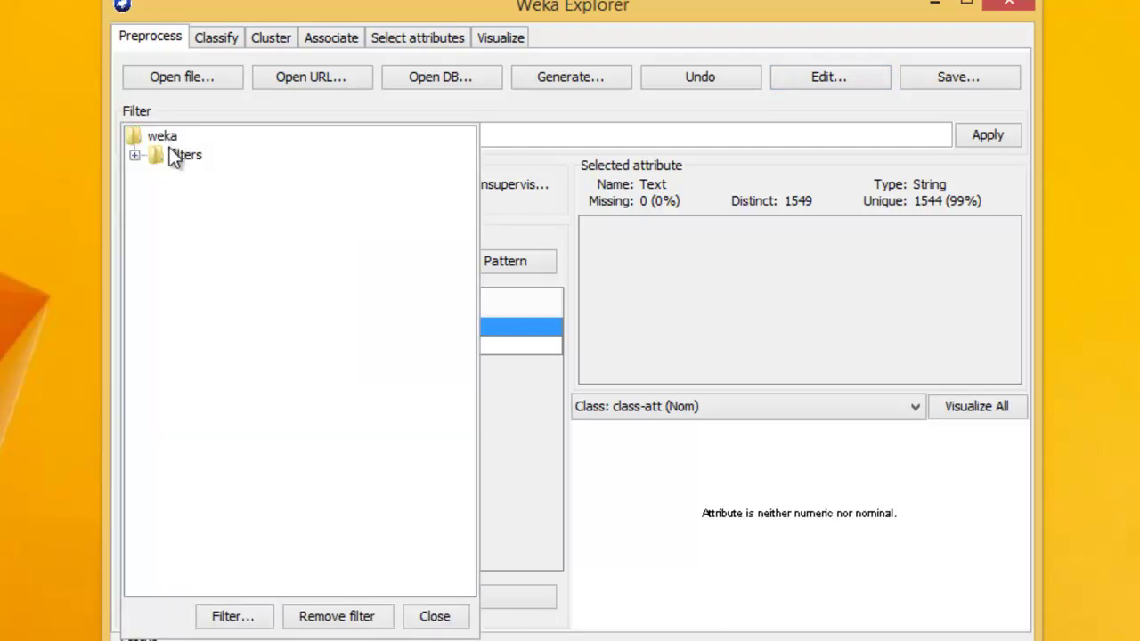
left_click(135, 155)
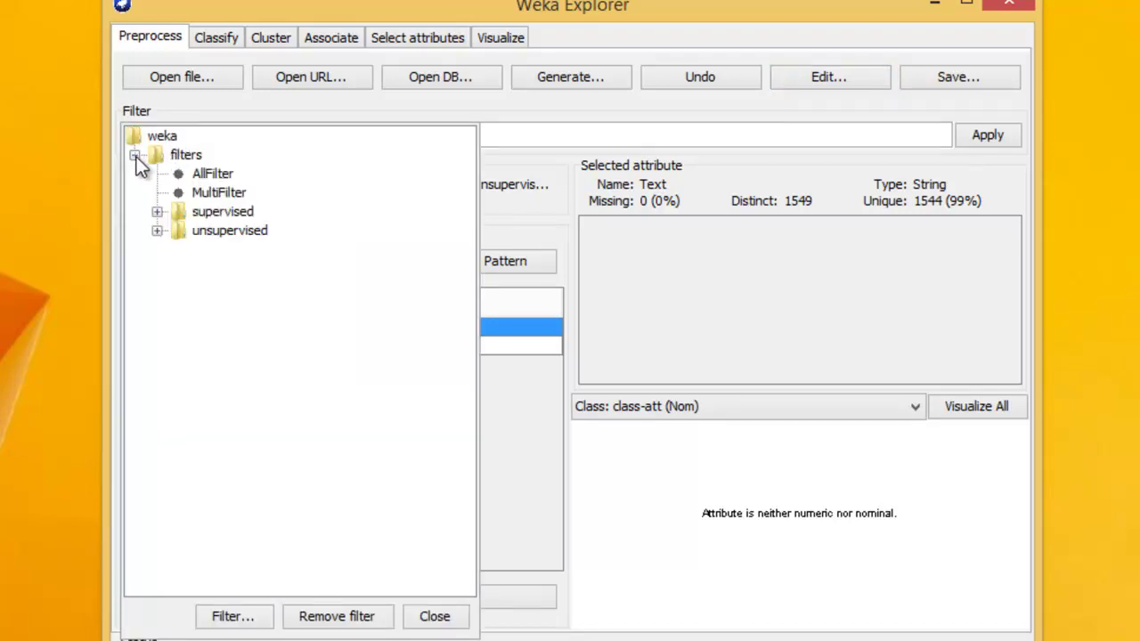
left_click(157, 230)
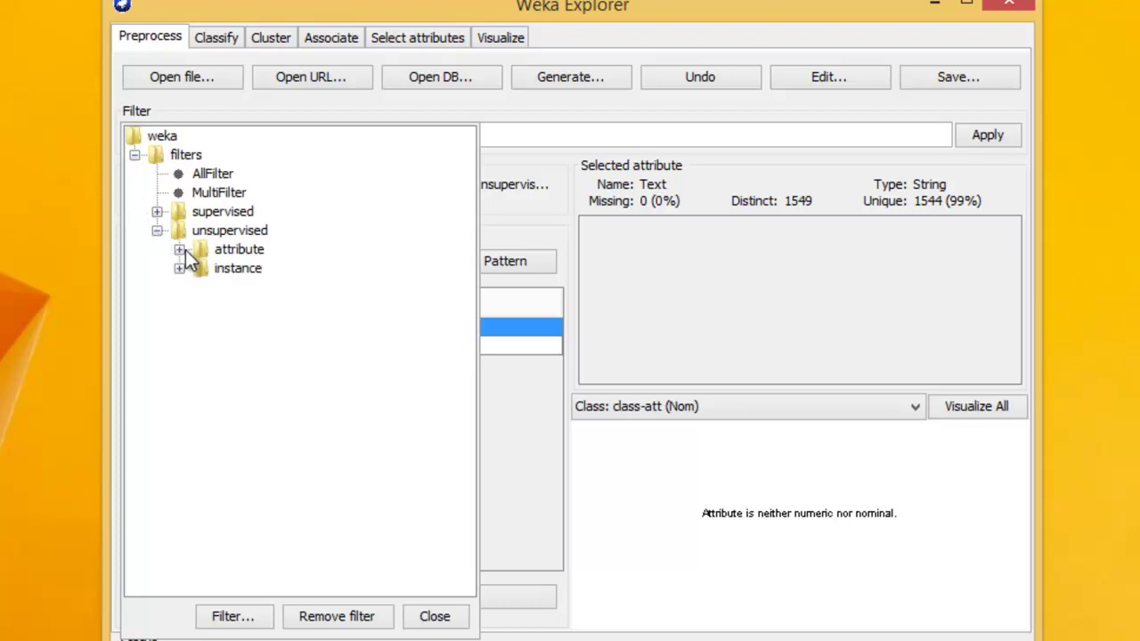
left_click(180, 251)
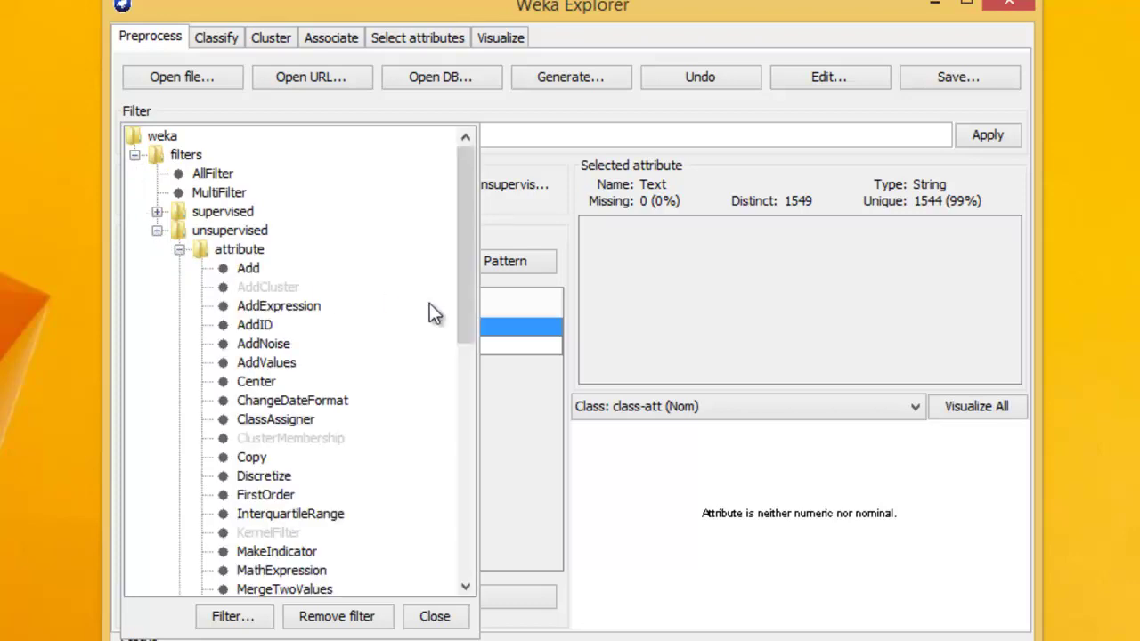
left_click_drag(464, 272, 445, 525)
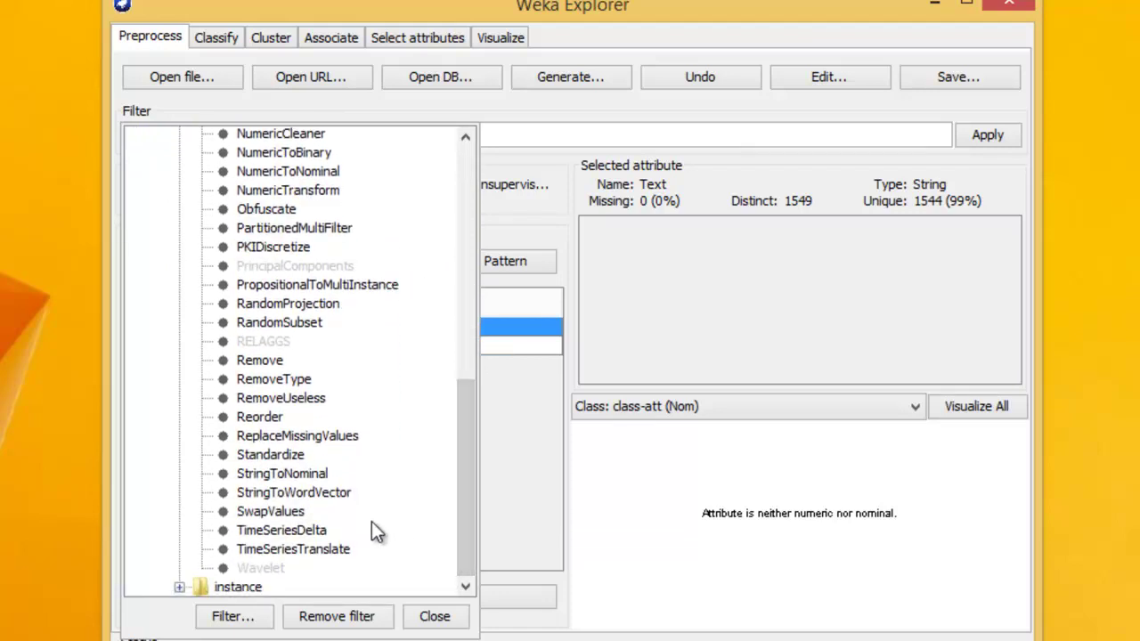
left_click(268, 494)
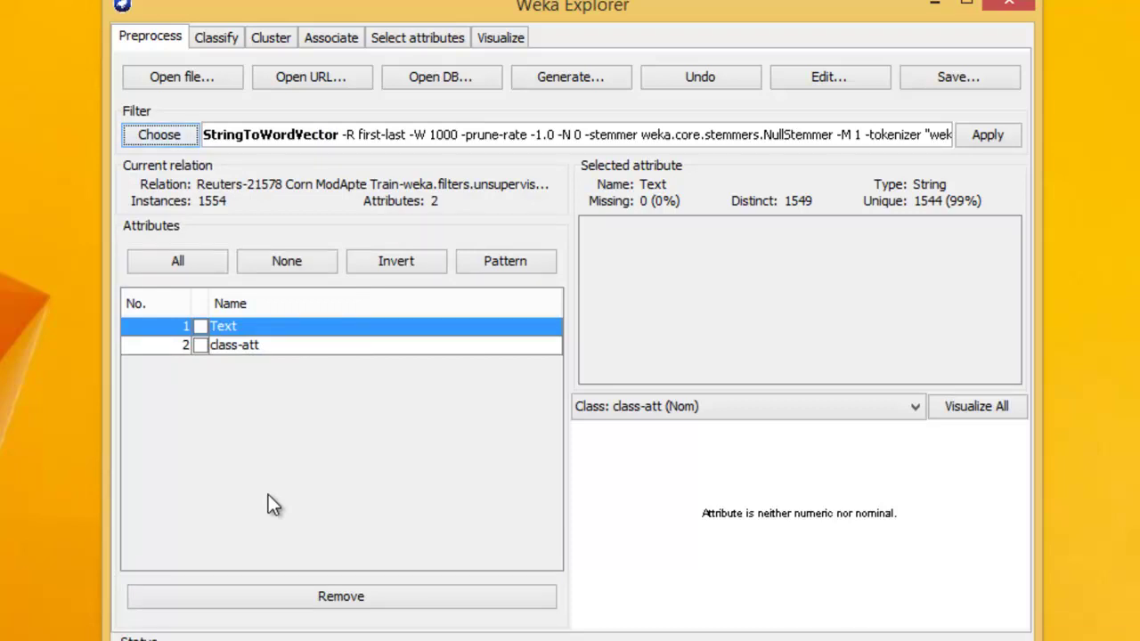
- Open the StringToWordVector filter's settings and set lowerCaseTokens to True
left_click(272, 138)
left_click_drag(420, 95, 481, 4)
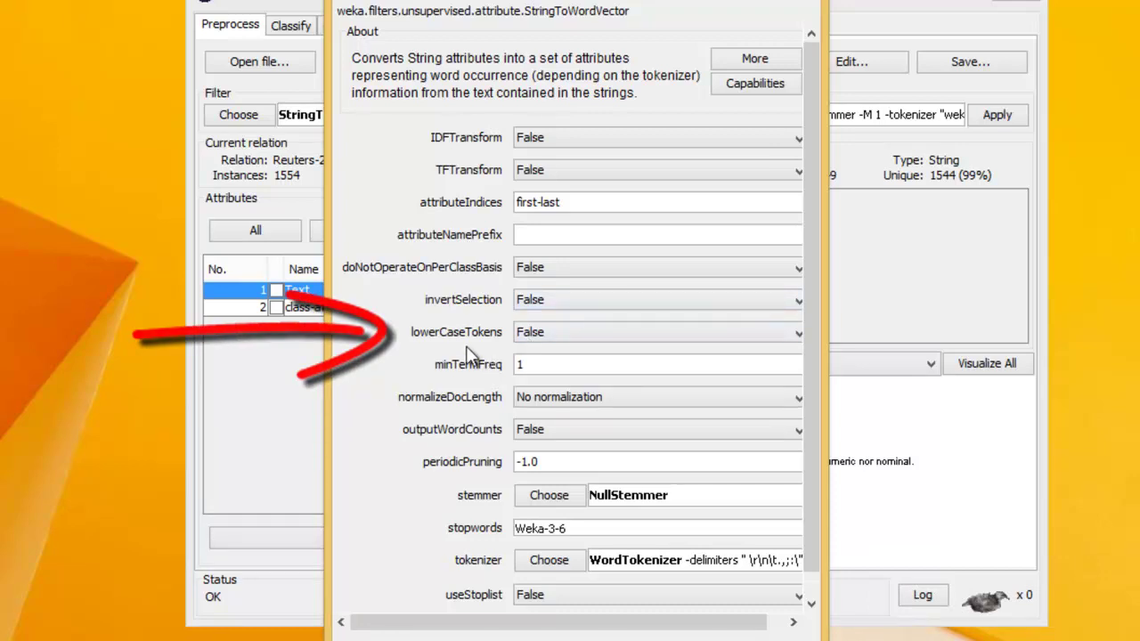
left_click(611, 335)
left_click(606, 355)
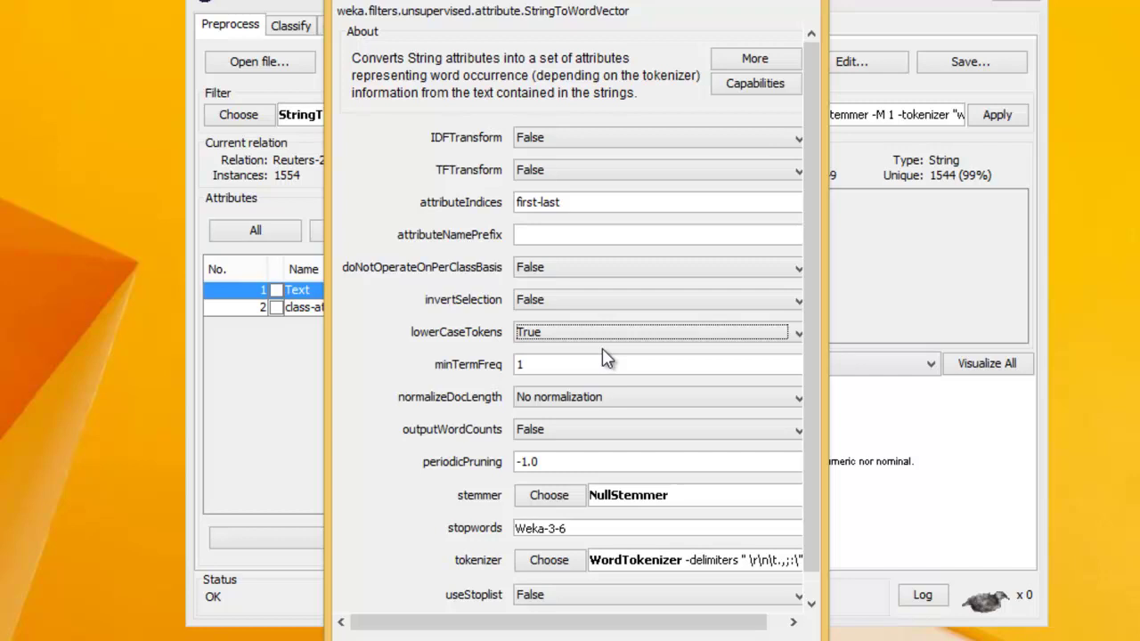
- Set the filter's wordsToKeep to 3000, accept the settings and apply the filter to the dataset
left_click_drag(814, 224, 804, 360)
left_click_drag(543, 602, 514, 602)
type("3")
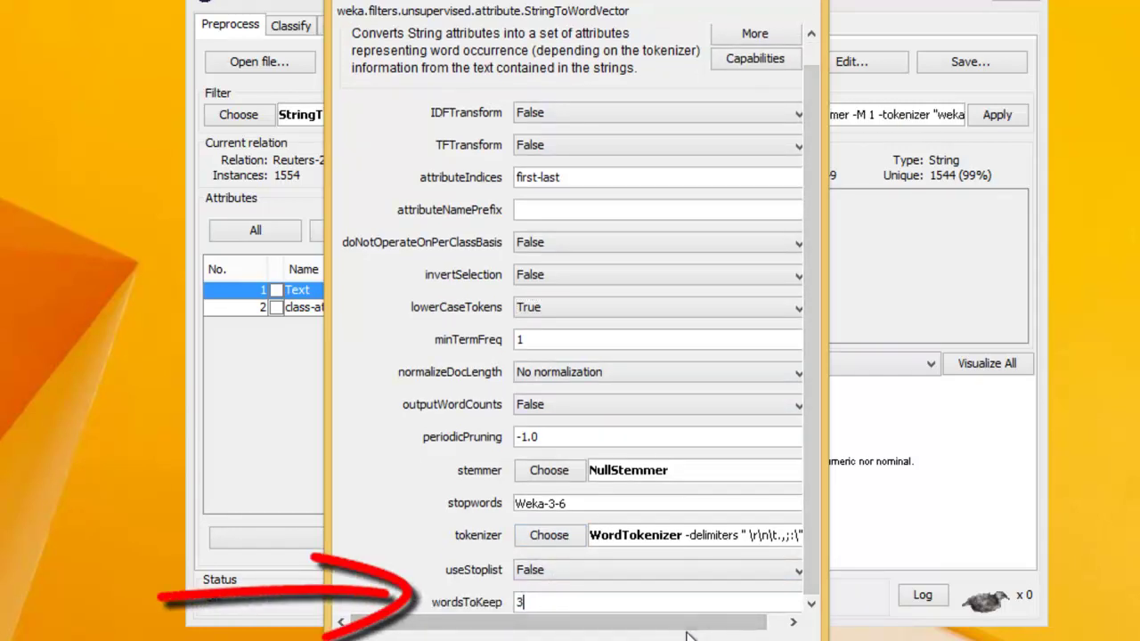
type("000")
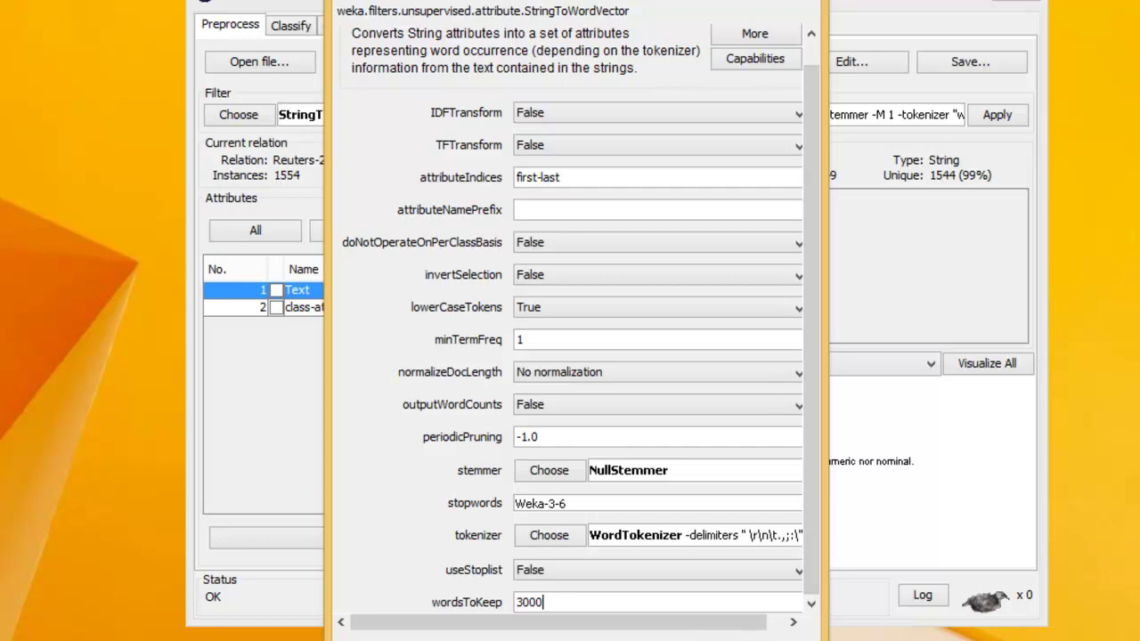
key("Return")
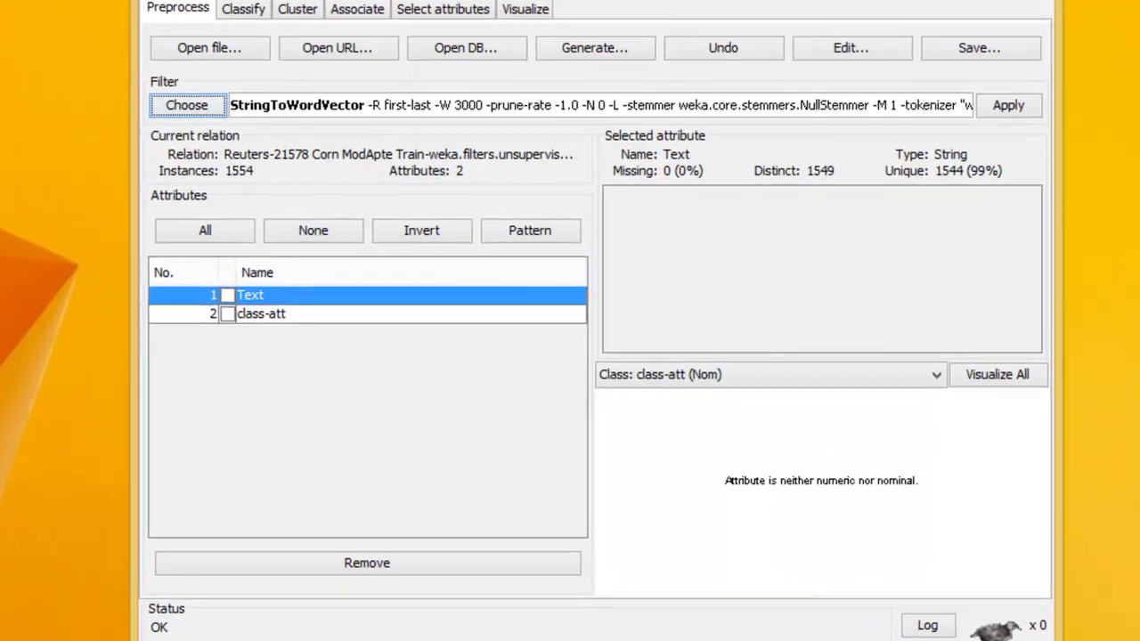
left_click(1031, 97)
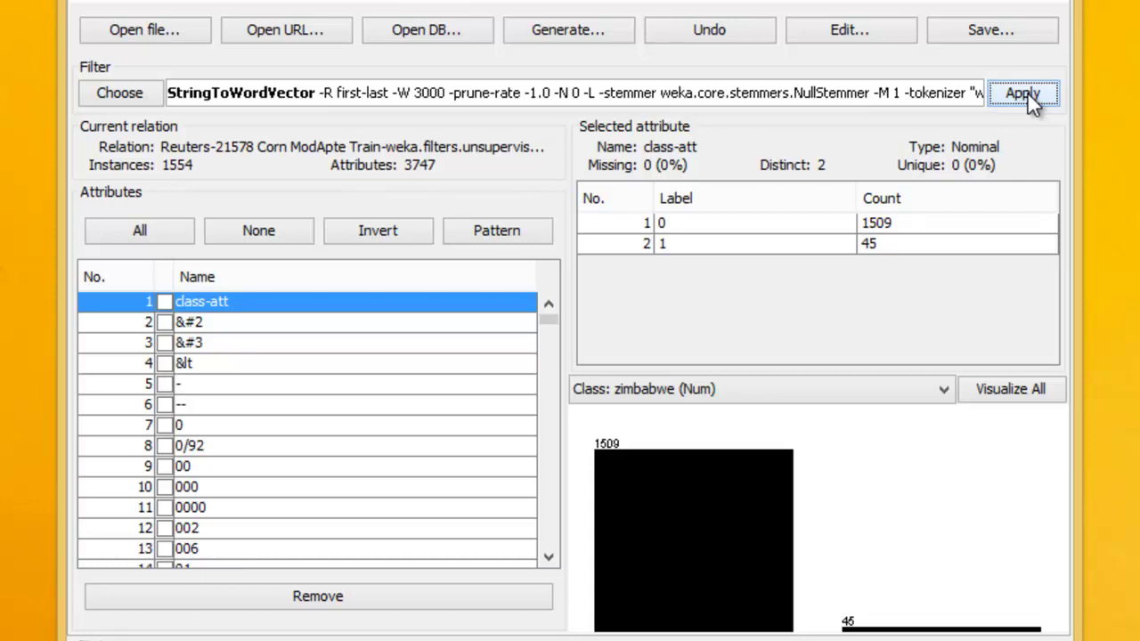
- Examine the word attribute columns of the filtered dataset in the data viewer, then close it
left_click(855, 27)
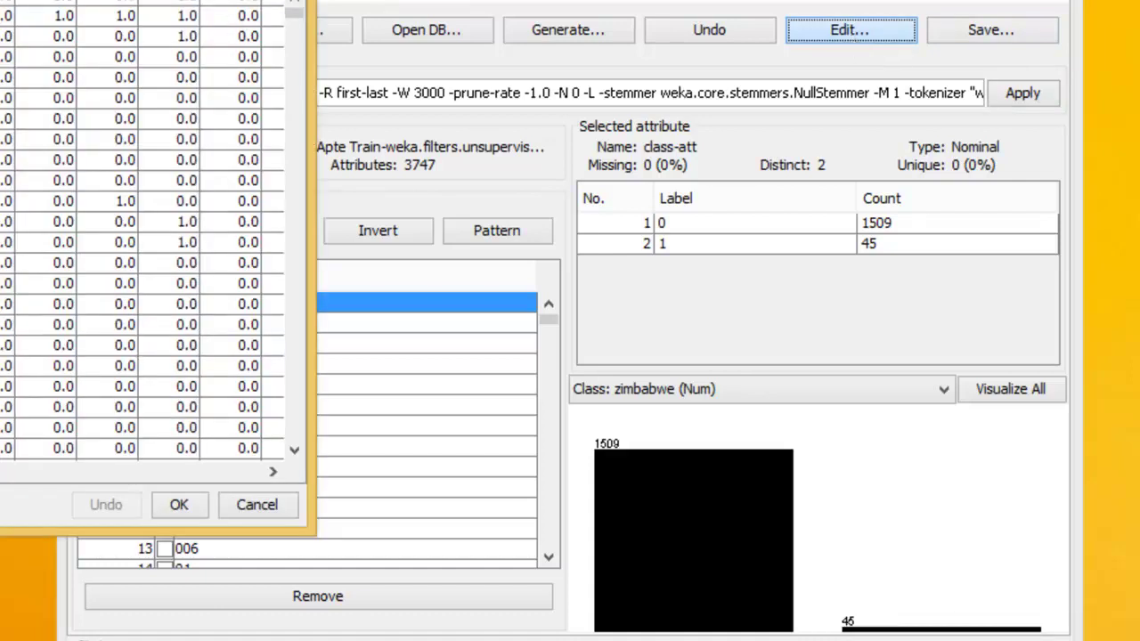
left_click_drag(0, 0, 474, 1)
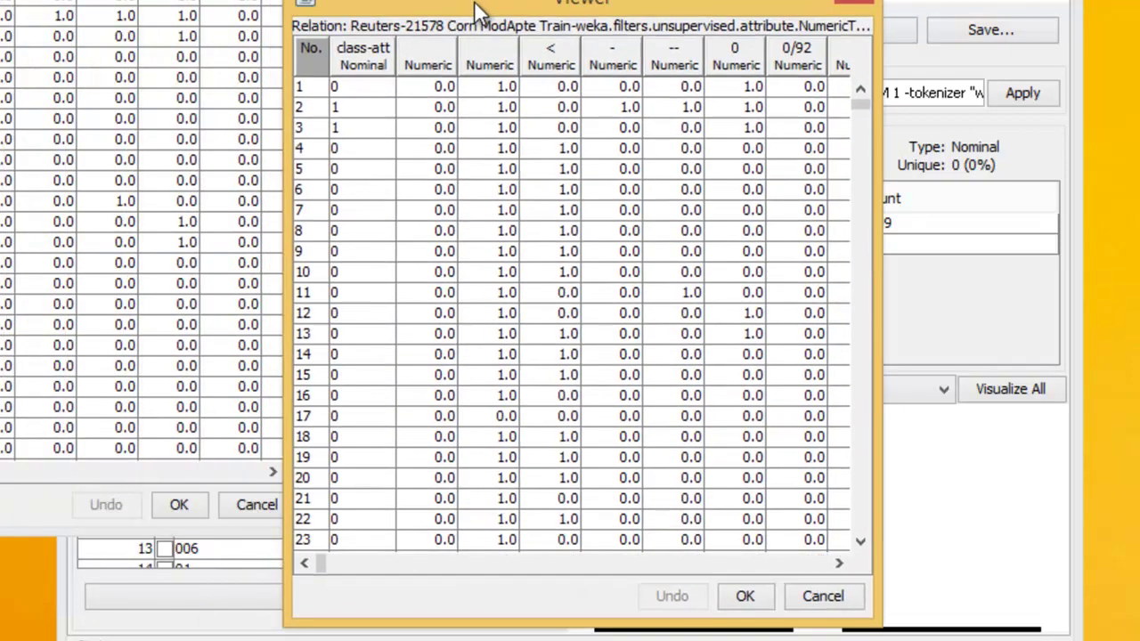
left_click(864, 7)
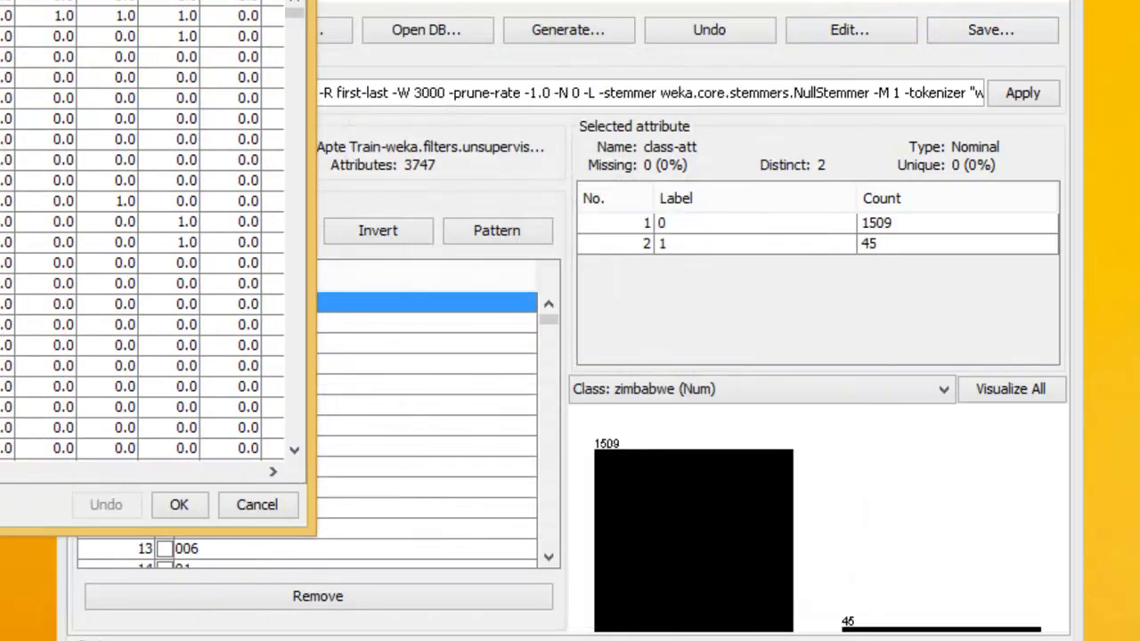
left_click_drag(67, 0, 634, 0)
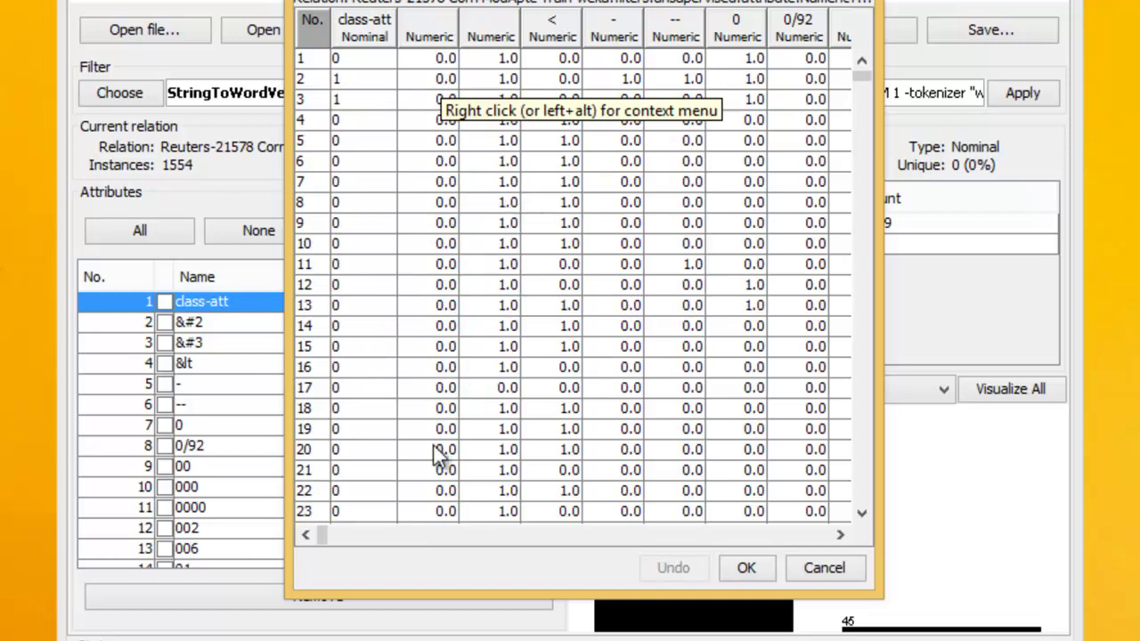
left_click_drag(323, 534, 651, 535)
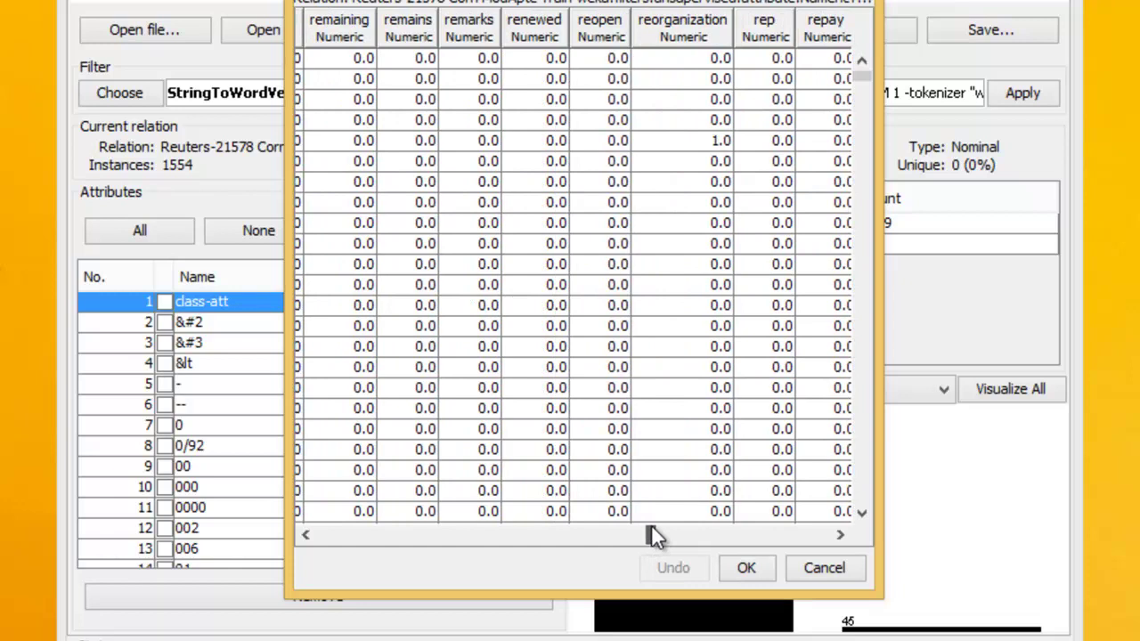
left_click(746, 568)
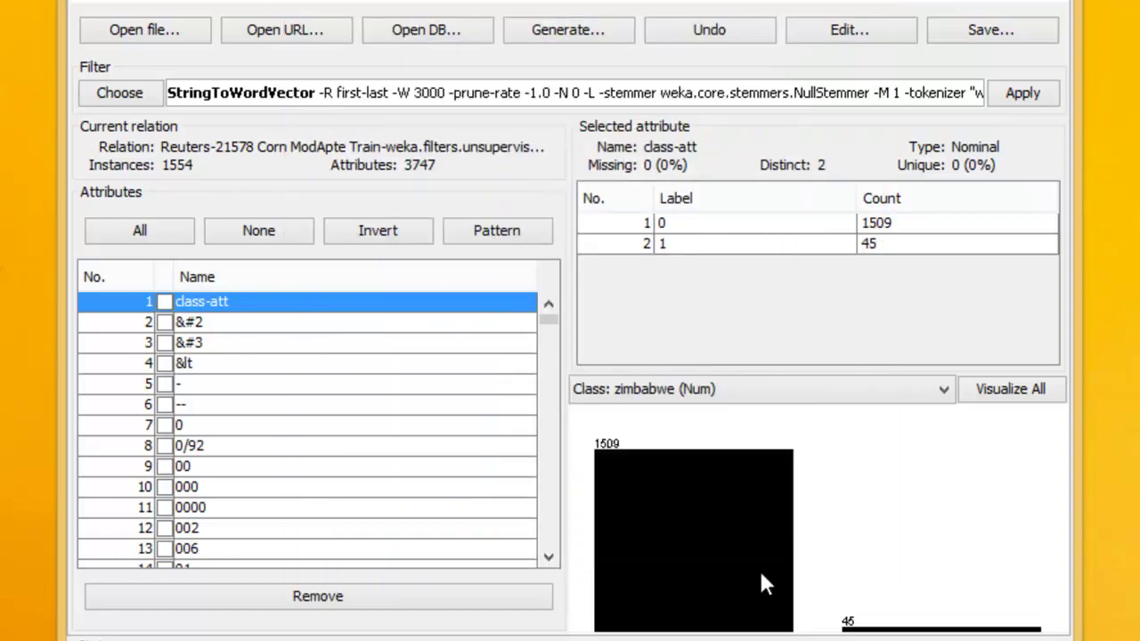
- Set the nominal attribute class-att as the class to predict for classification
mouse_move(759, 570)
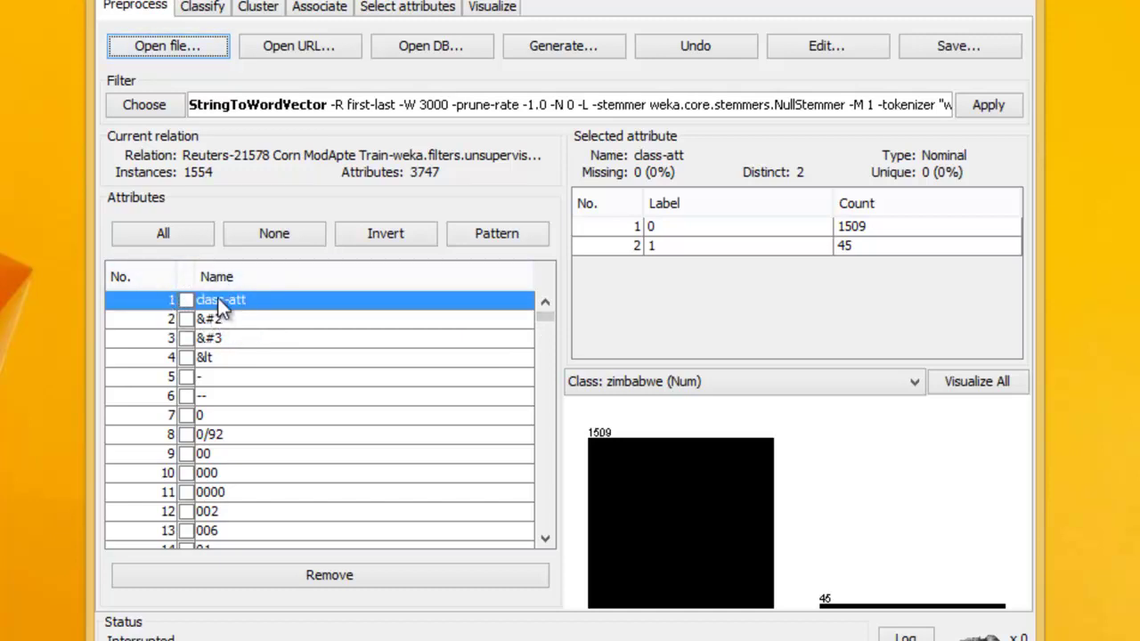
left_click(213, 10)
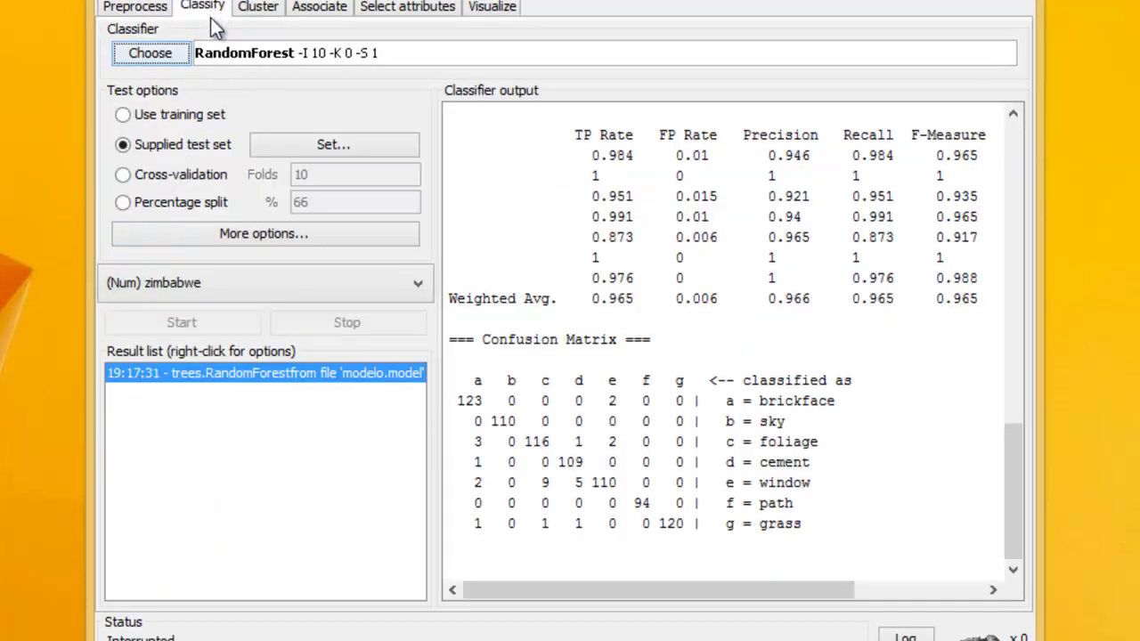
left_click(400, 291)
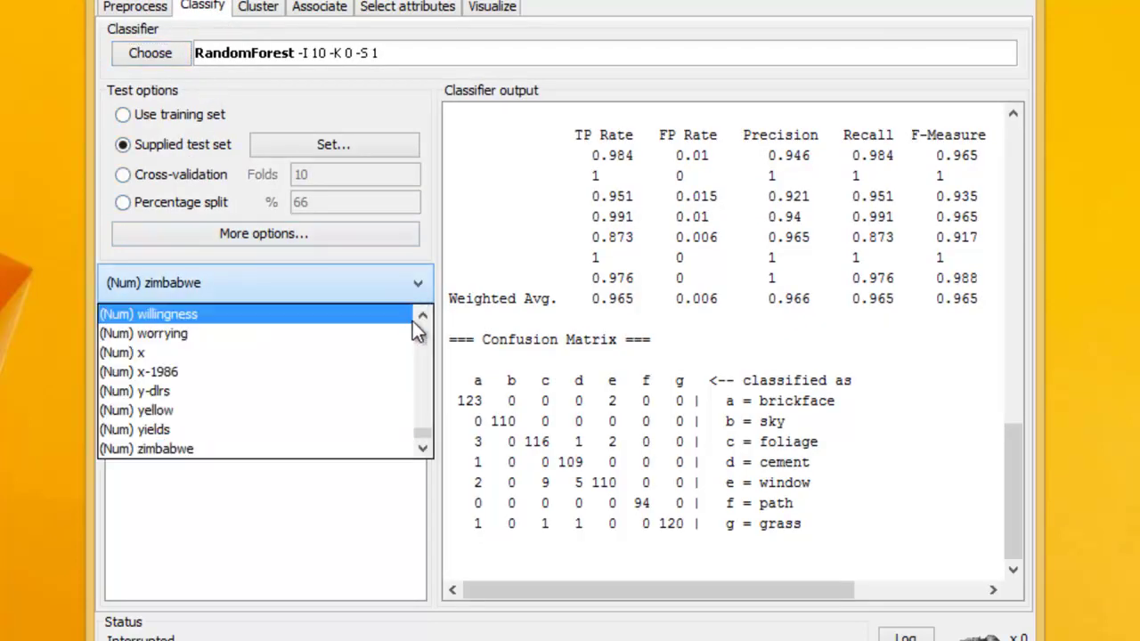
left_click_drag(424, 435, 423, 323)
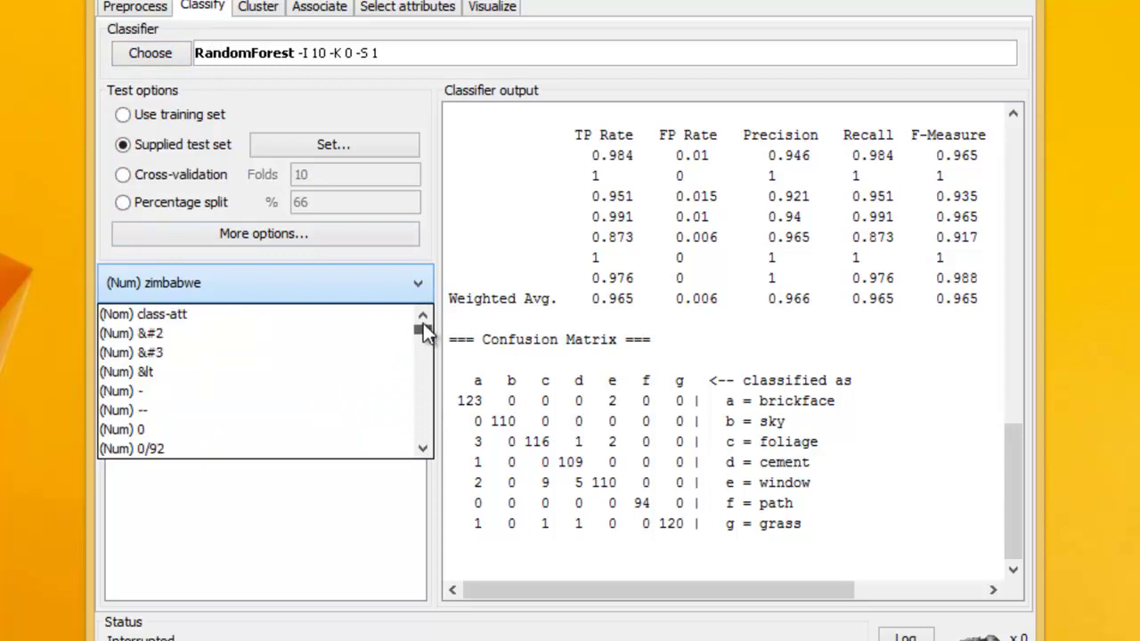
left_click(184, 317)
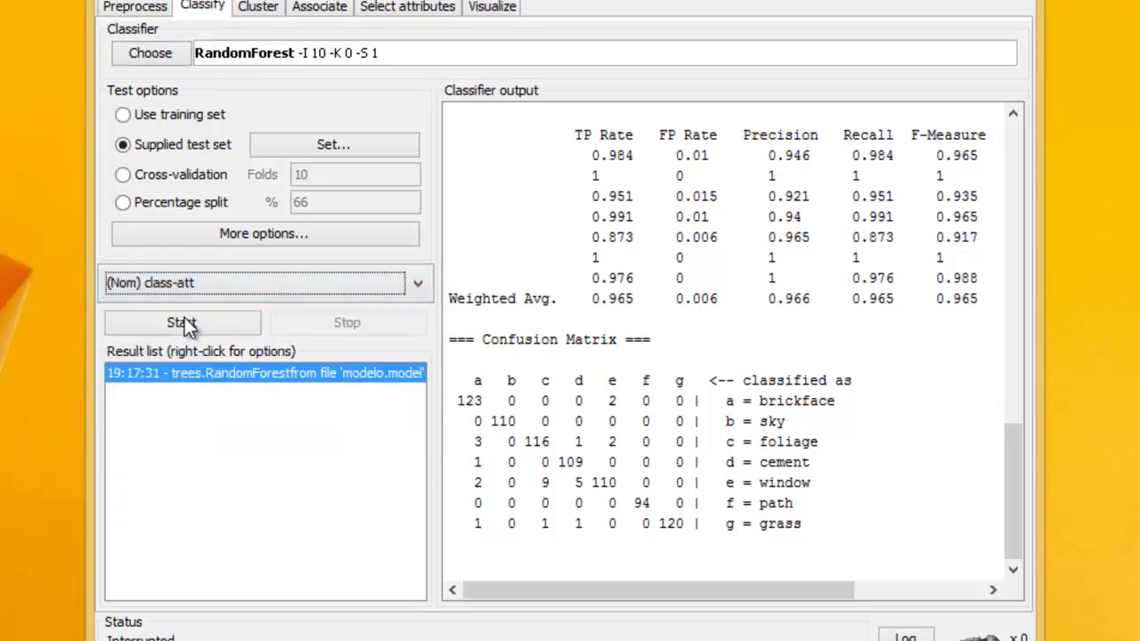
- Run a J48 tree classifier evaluated on the training set and review its accuracy by class and confusion matrix
left_click(122, 117)
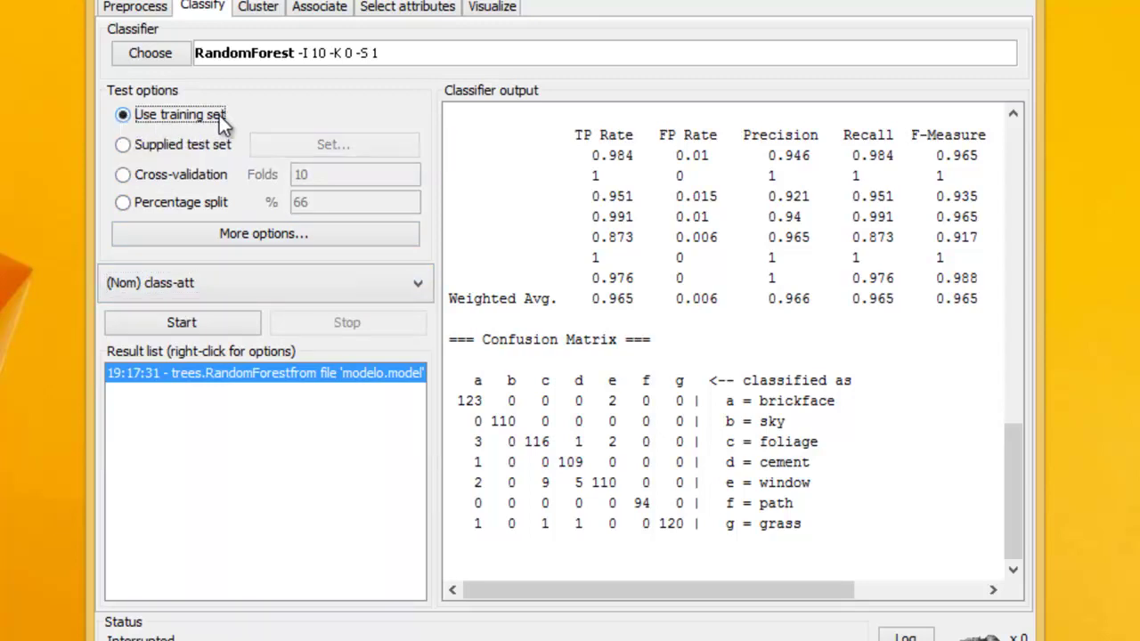
left_click(171, 55)
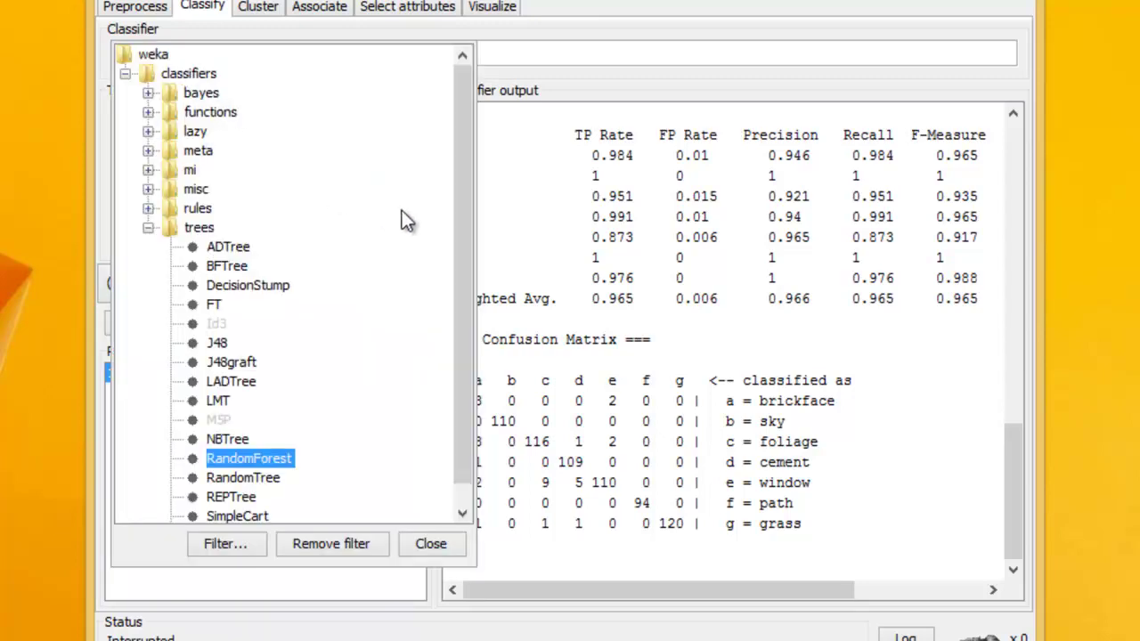
left_click_drag(458, 227, 465, 301)
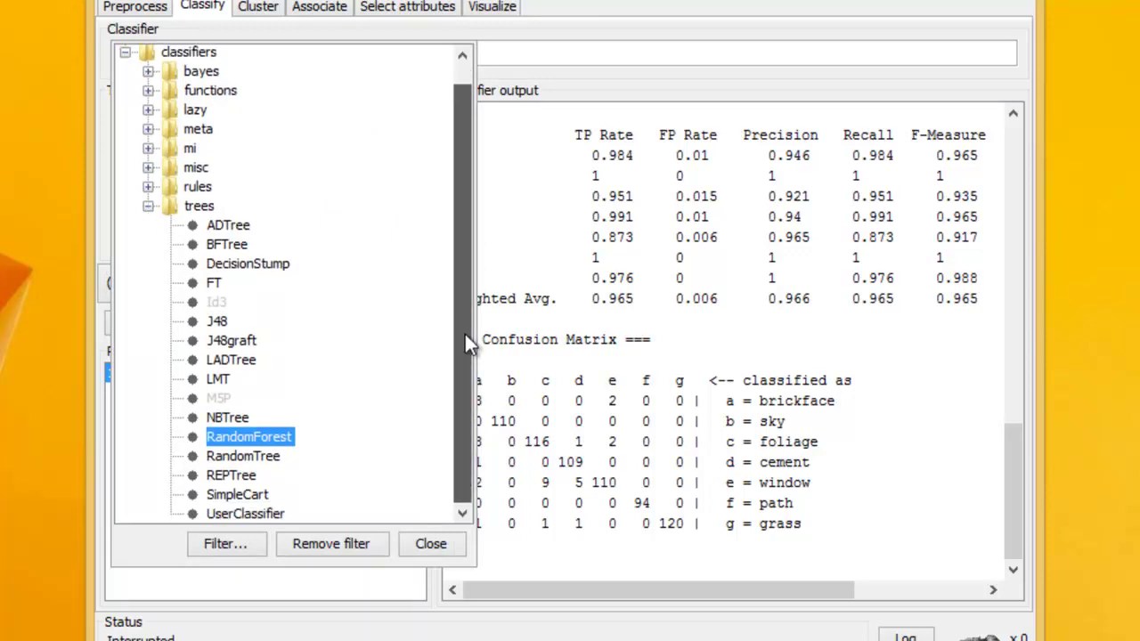
left_click(216, 323)
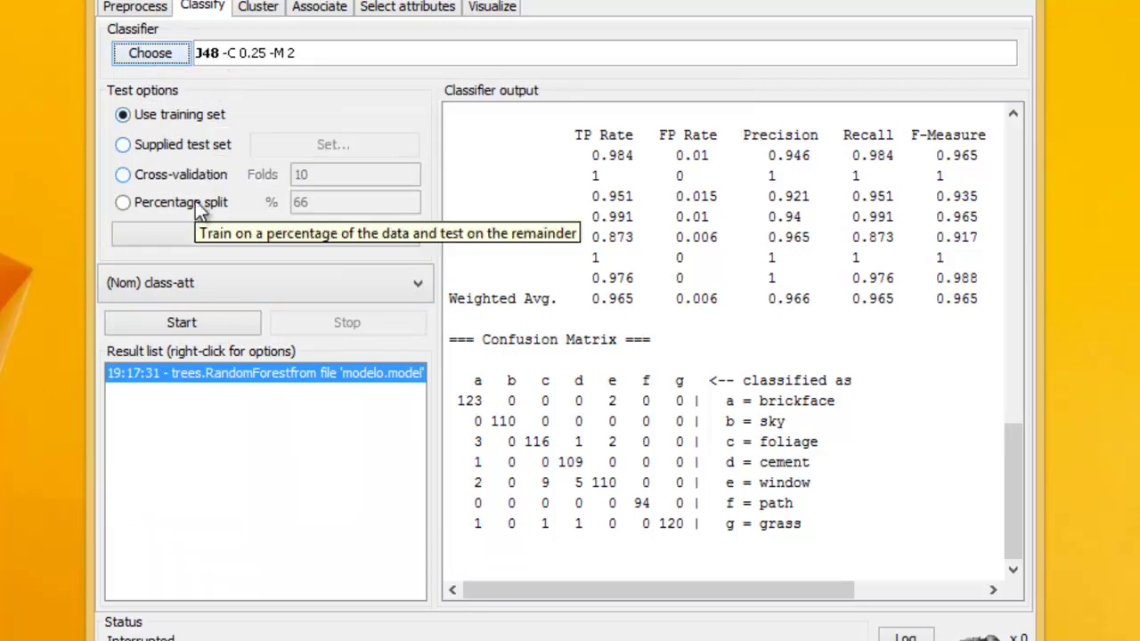
left_click(182, 322)
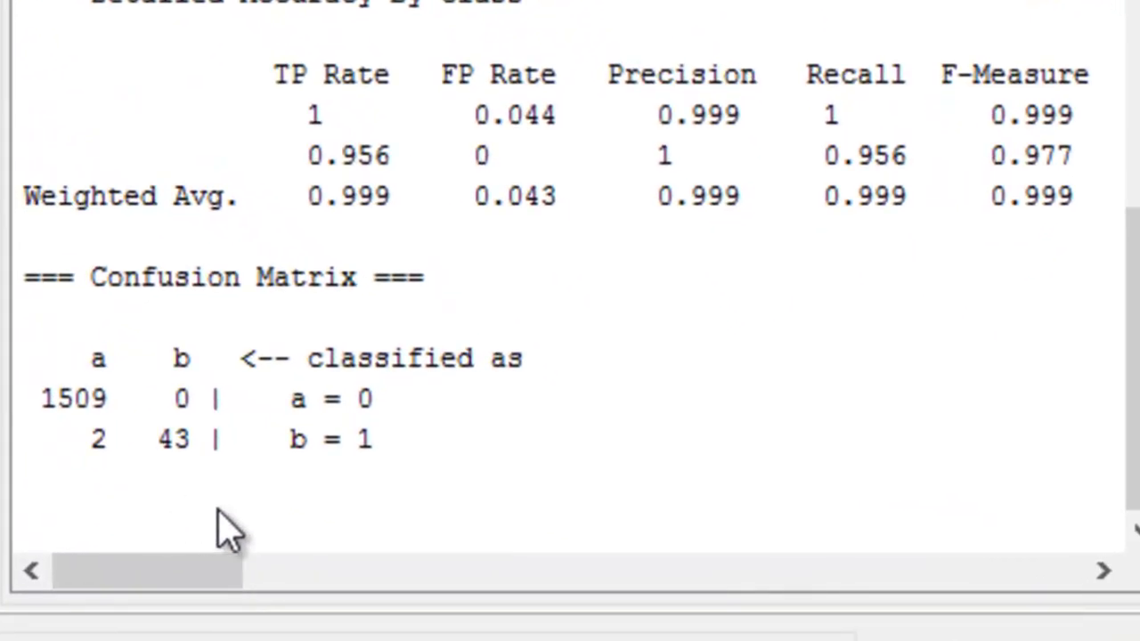
scroll(1131, 356, "up", 1)
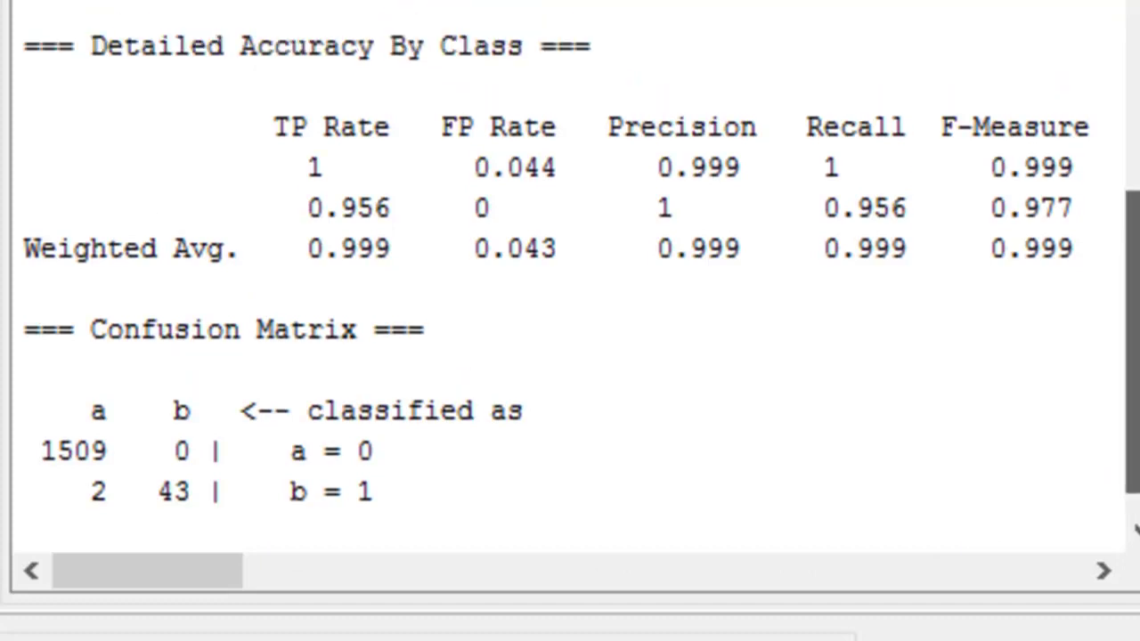
scroll(1131, 356, "down", 1)
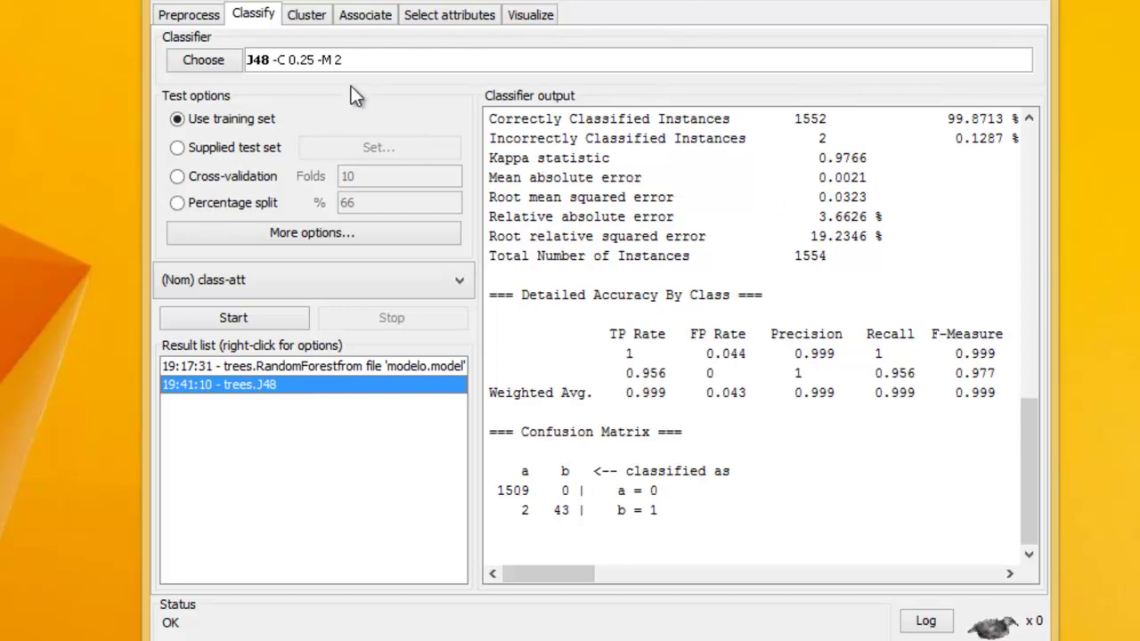
- Load the weather.nominal.arff dataset in place of the Reuters data
left_click(194, 16)
left_click(206, 53)
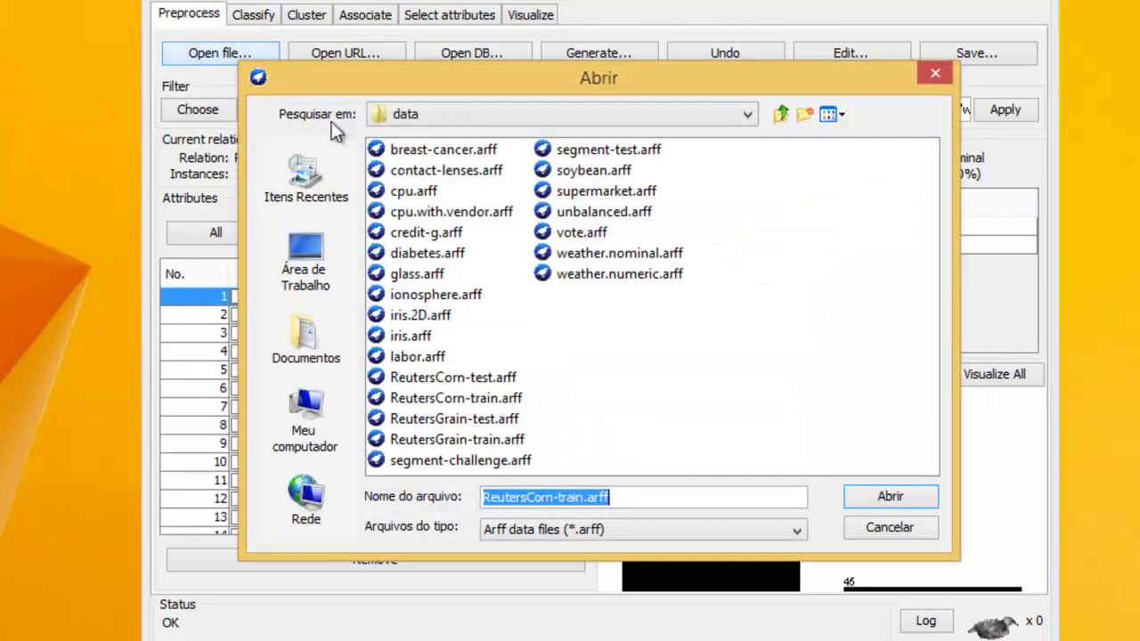
double_click(622, 257)
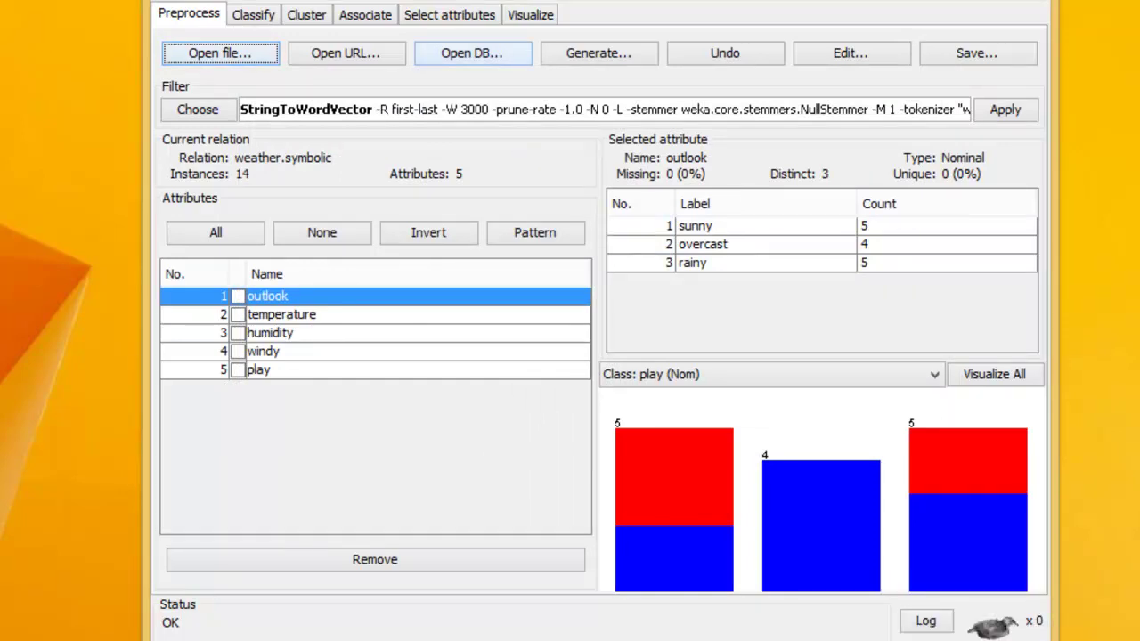
- Choose the BayesNet algorithm from the bayes group as the classifier for the weather data
left_click(268, 25)
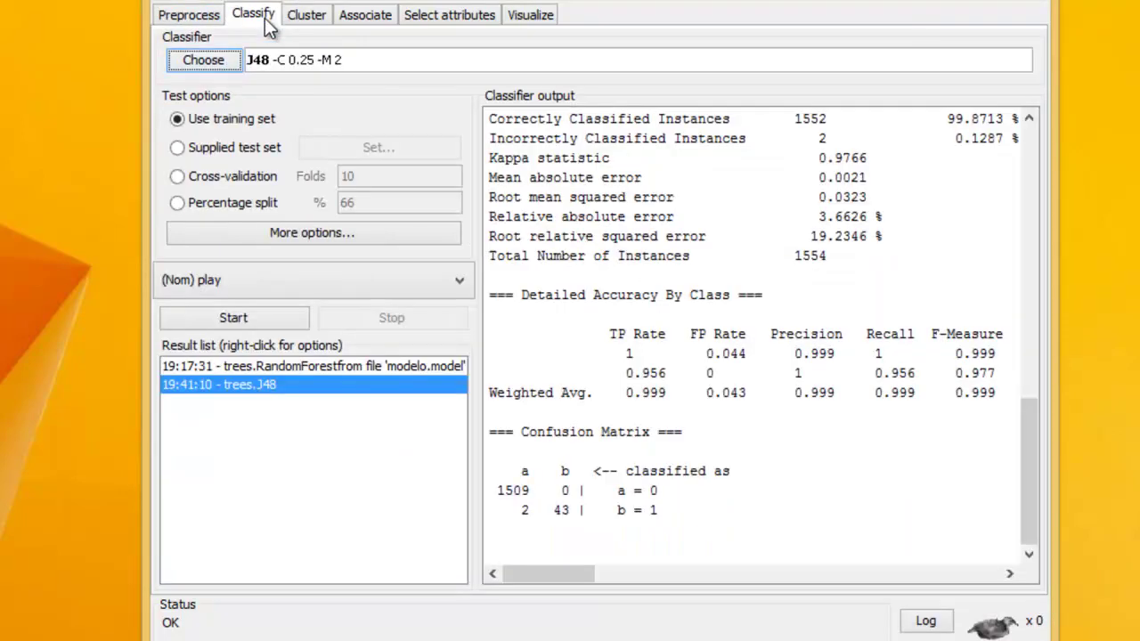
left_click(212, 62)
left_click(200, 99)
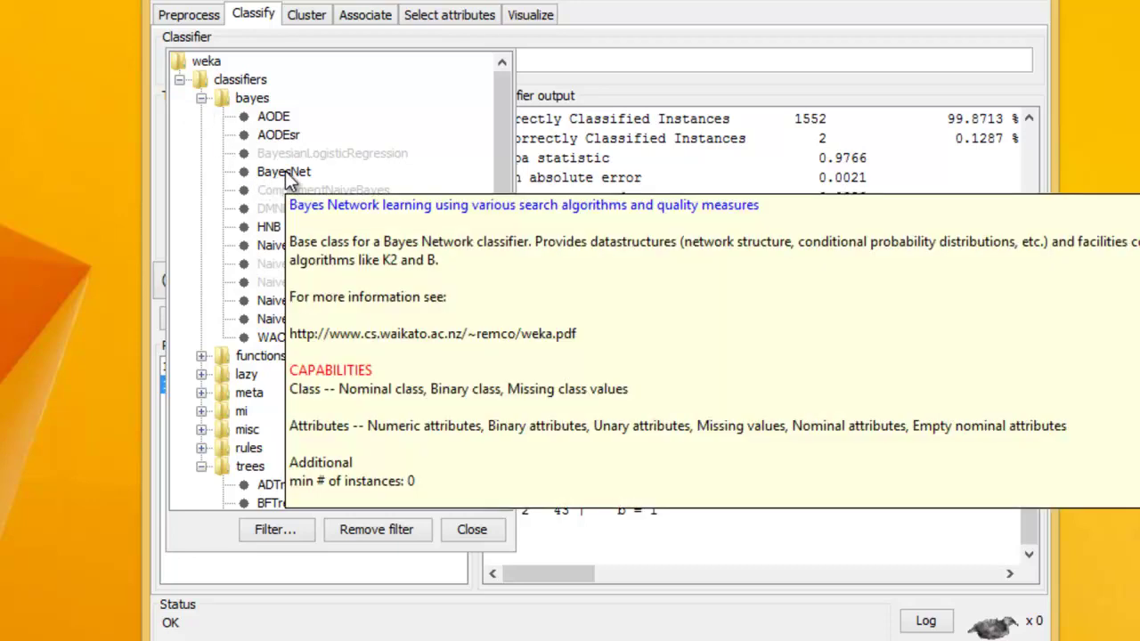
left_click(285, 171)
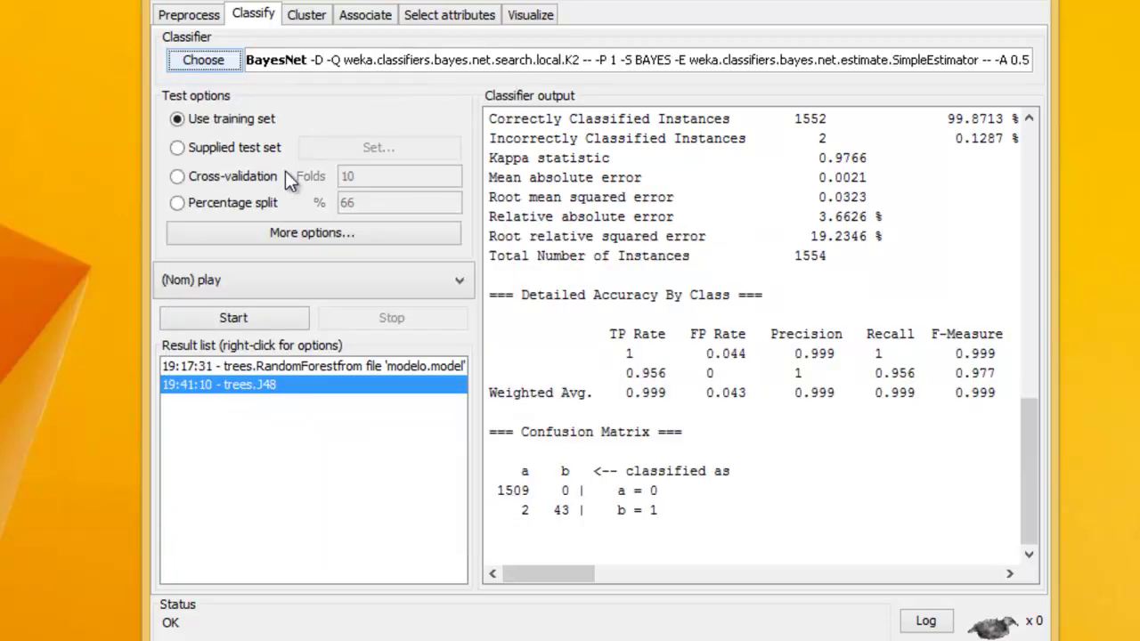
- Evaluate the classifier with 10-fold cross-validation and review the summary, detailed accuracy and confusion matrix
left_click(178, 177)
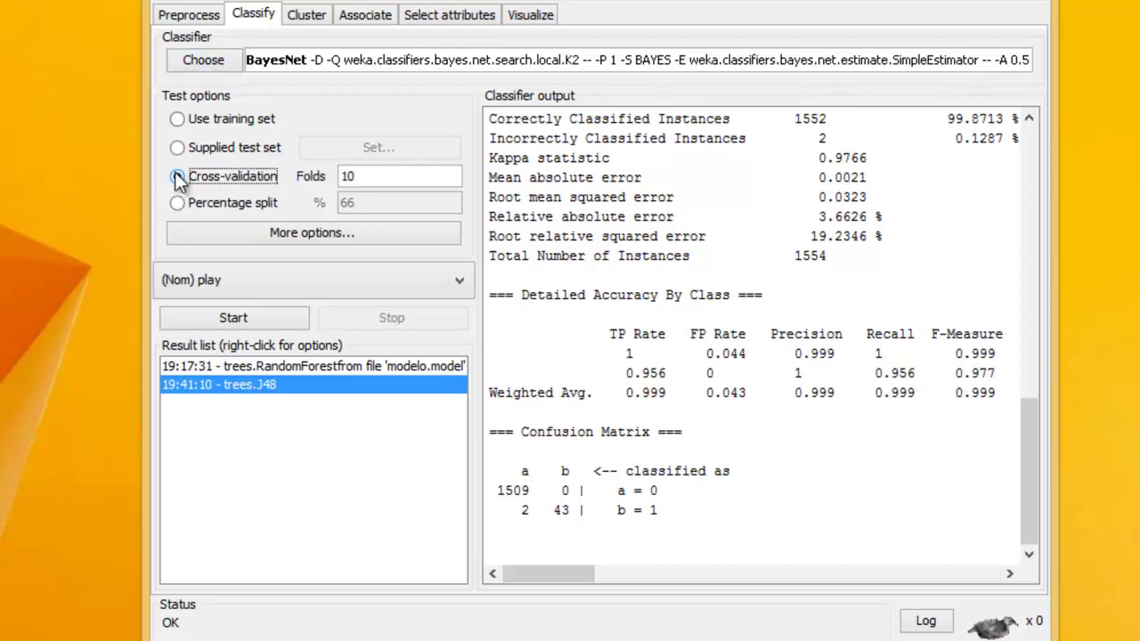
left_click(214, 318)
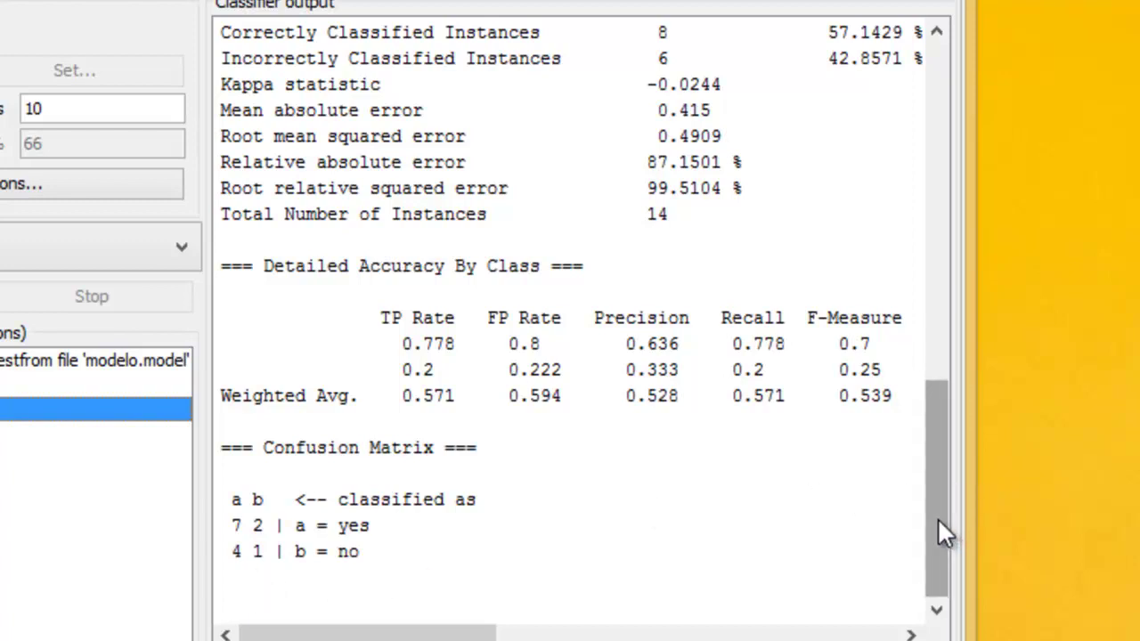
left_click_drag(942, 529, 951, 512)
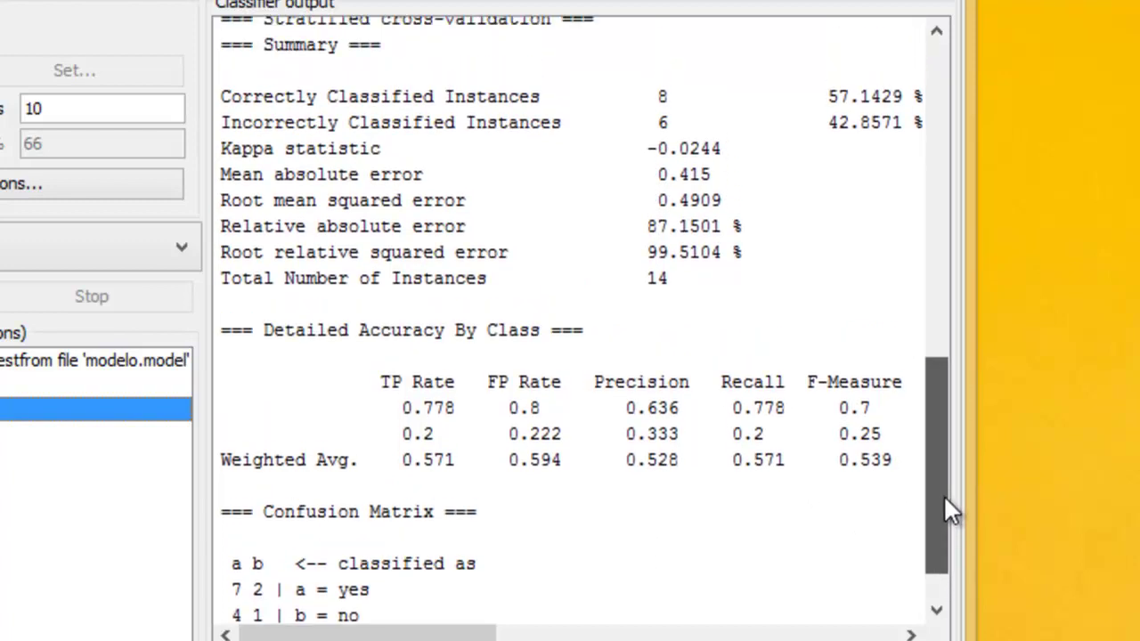
left_click_drag(944, 497, 938, 520)
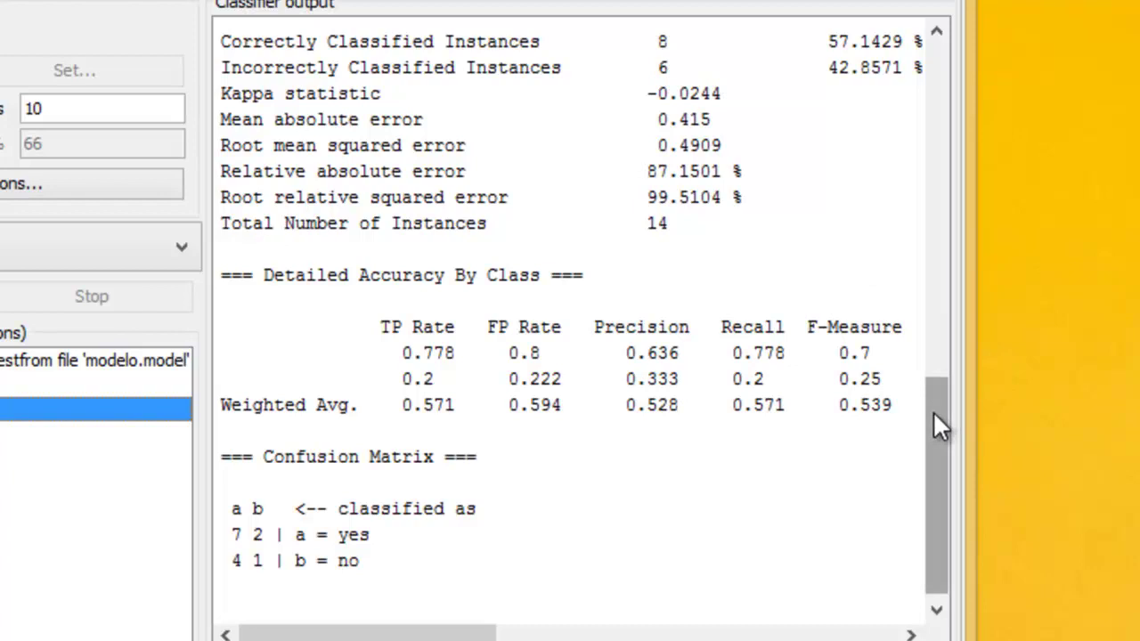
left_click_drag(932, 411, 932, 416)
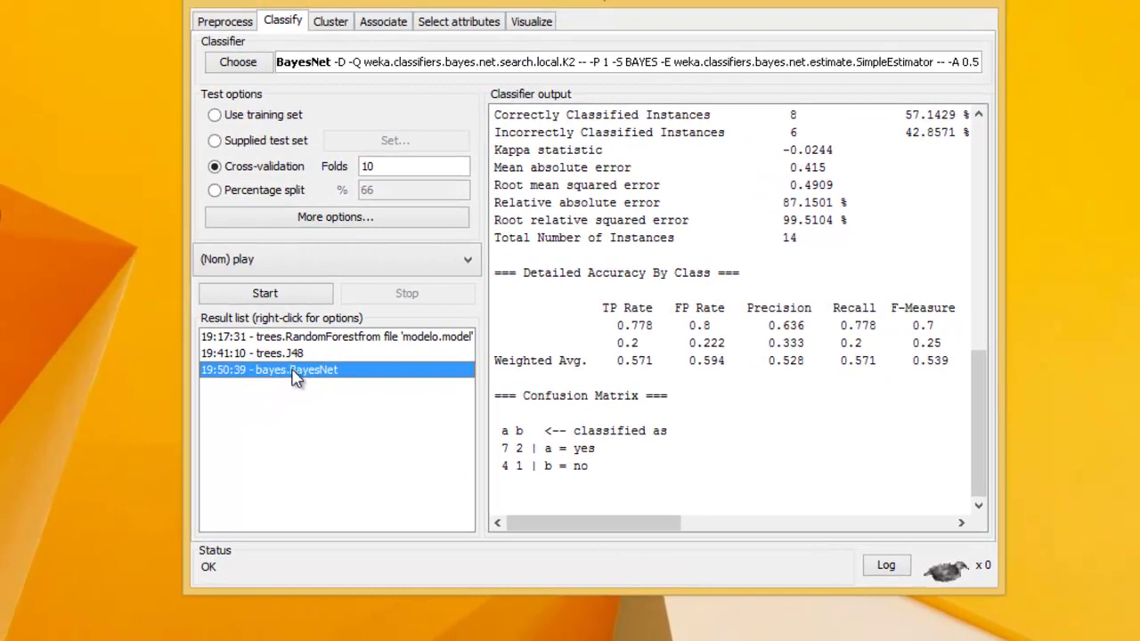
- Visualize the BayesNet result's graph, inspect the probability distribution table for the humidity node, and close both windows
right_click(297, 375)
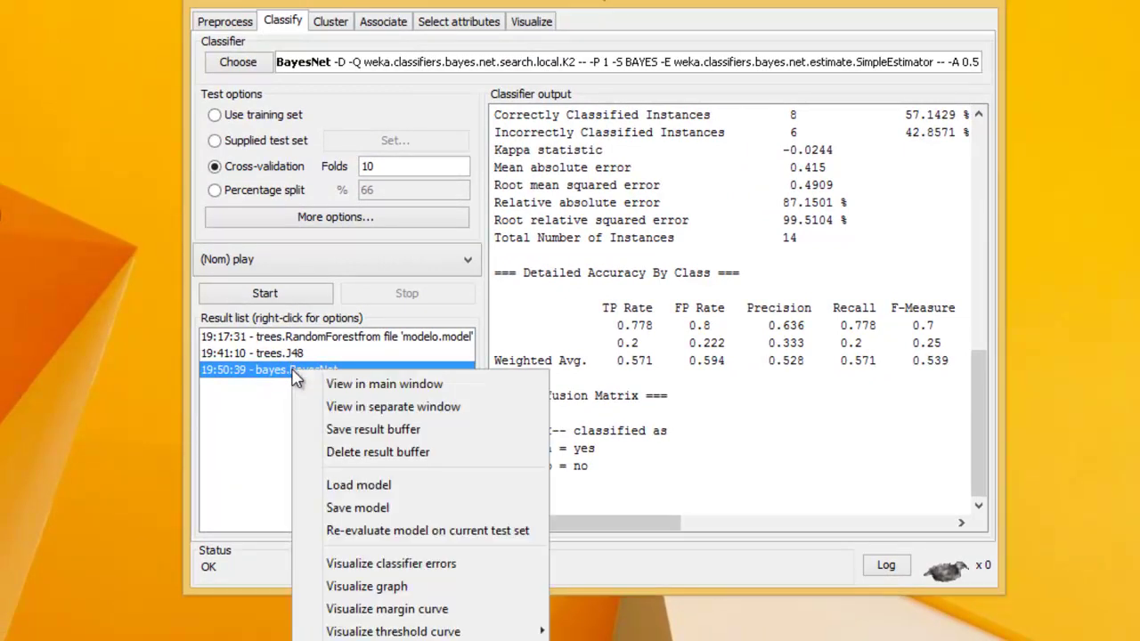
left_click(438, 594)
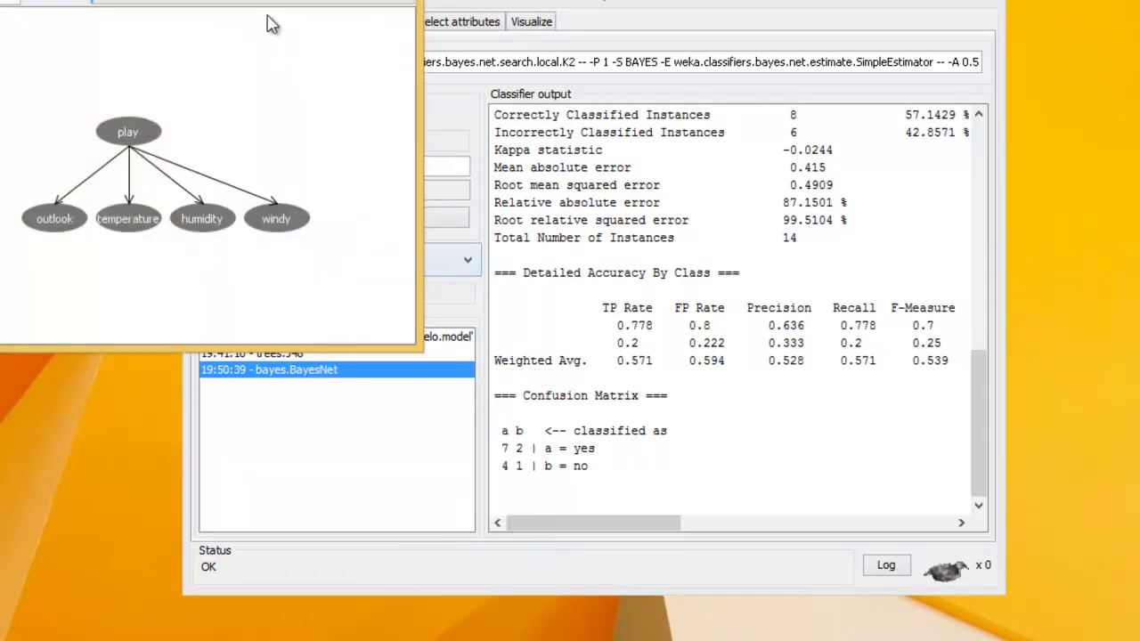
left_click_drag(272, 20, 705, 64)
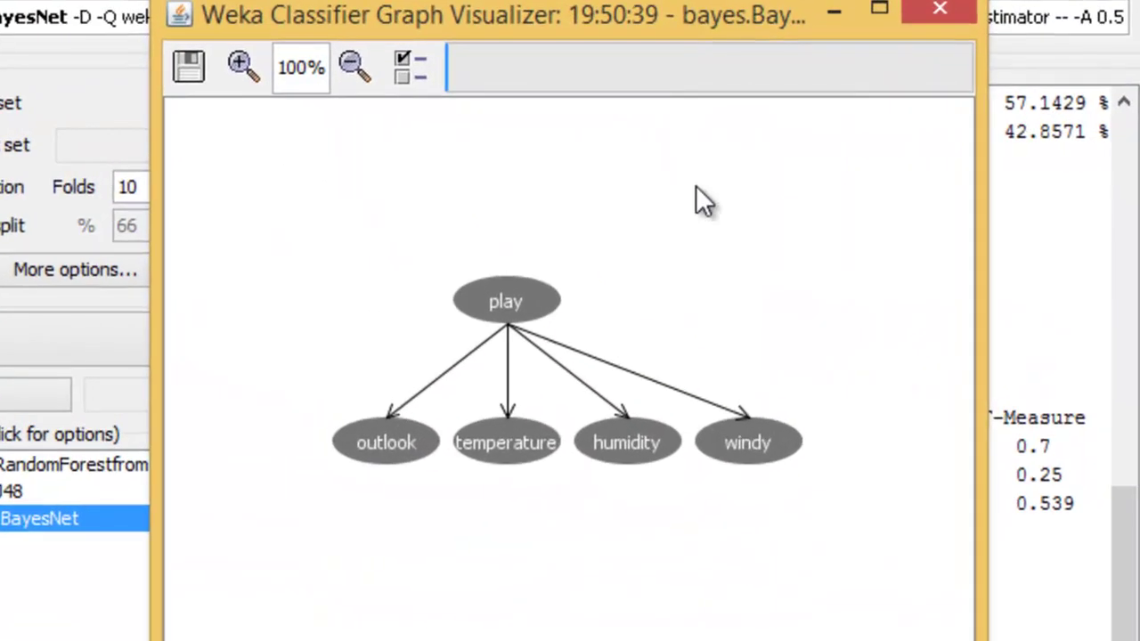
left_click(627, 443)
left_click_drag(0, 0, 621, 92)
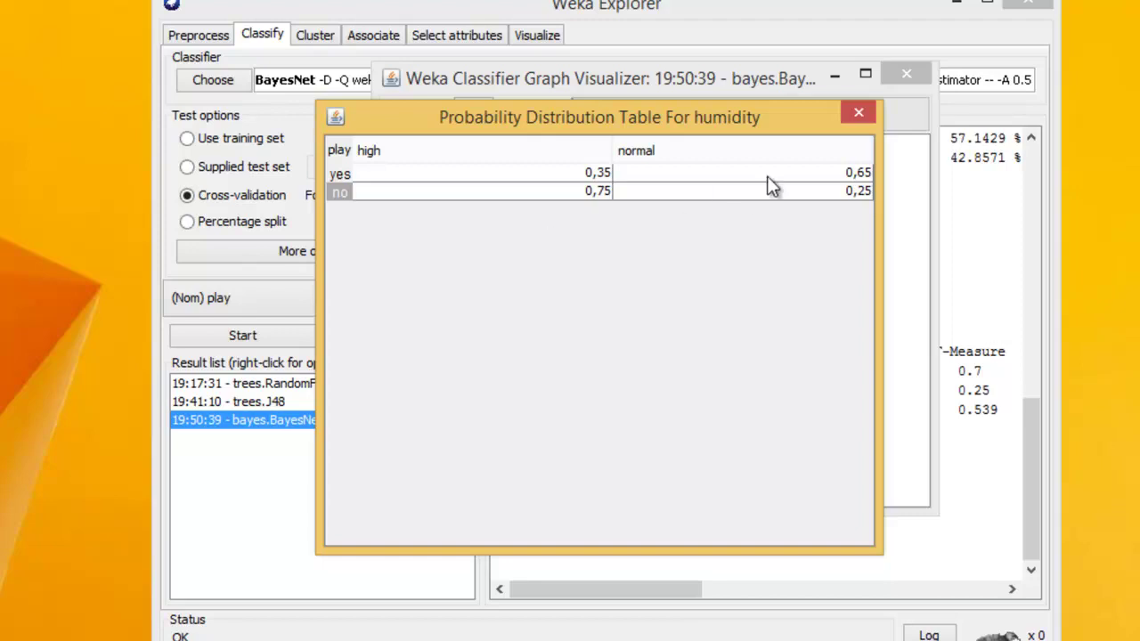
left_click(859, 112)
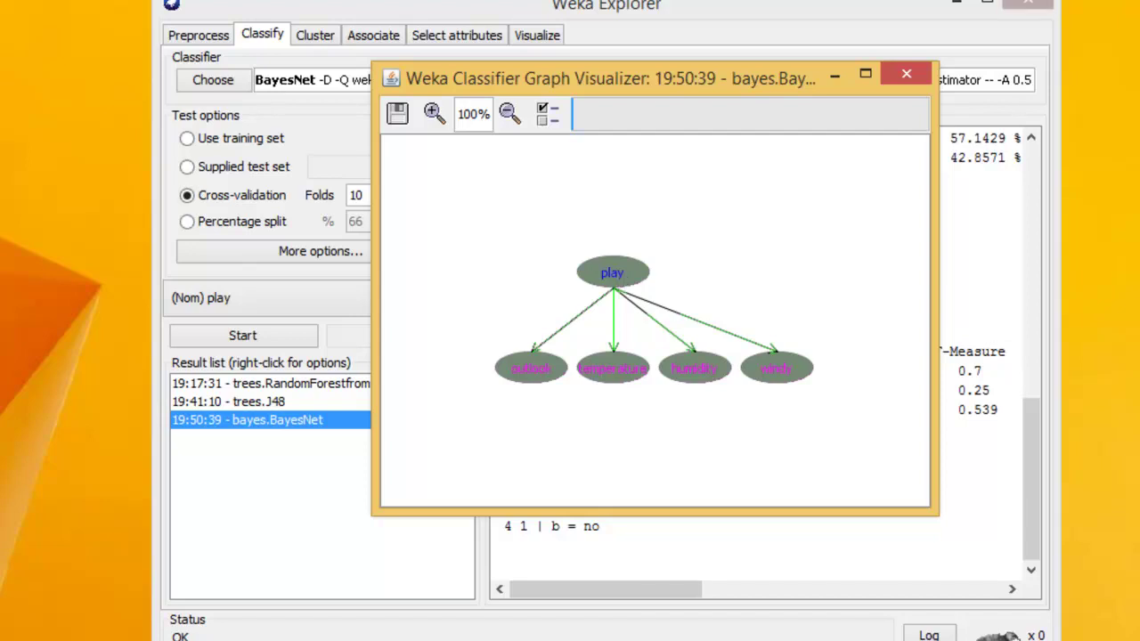
left_click(908, 75)
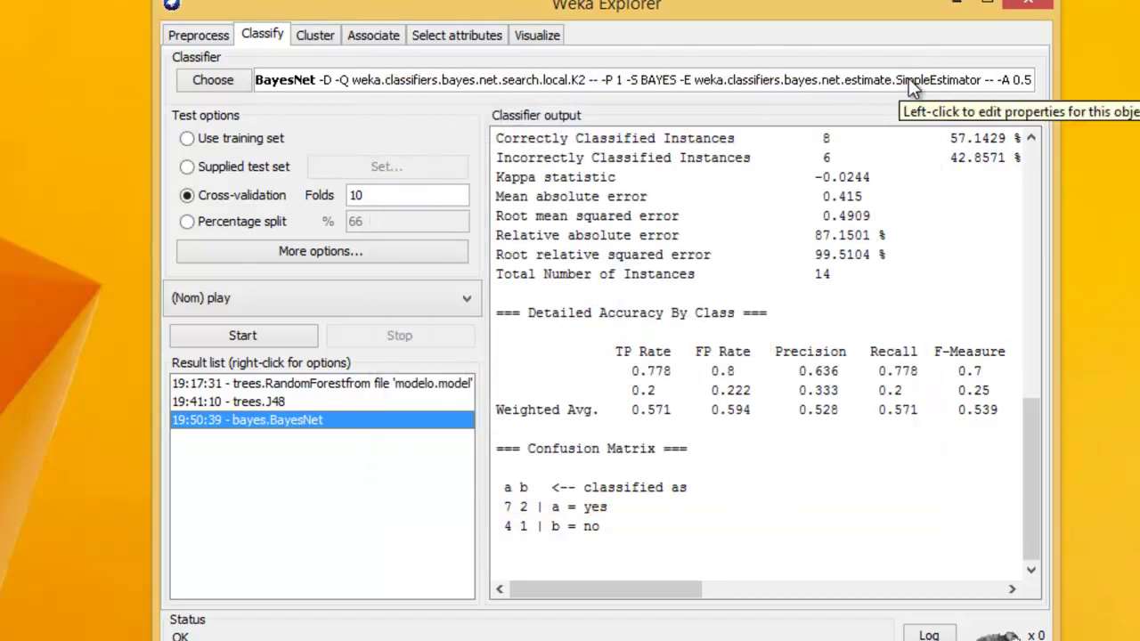
- Set maxNrOfParents to 2 for BayesNet's K2 search algorithm and accept the classifier settings
left_click(298, 83)
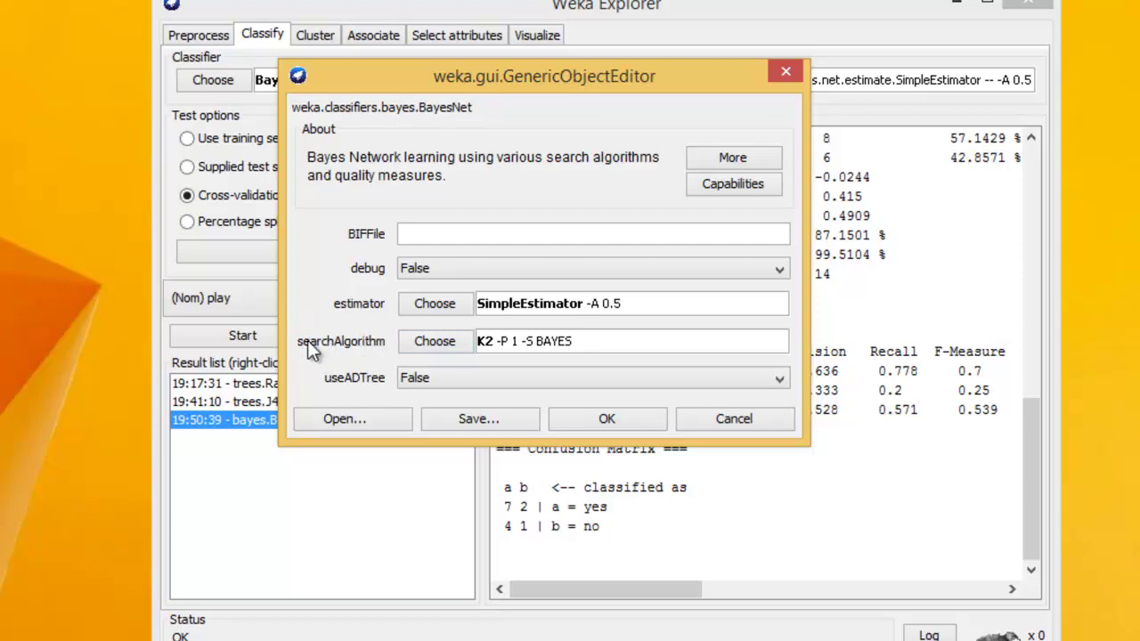
left_click(520, 341)
left_click_drag(564, 334, 415, 141)
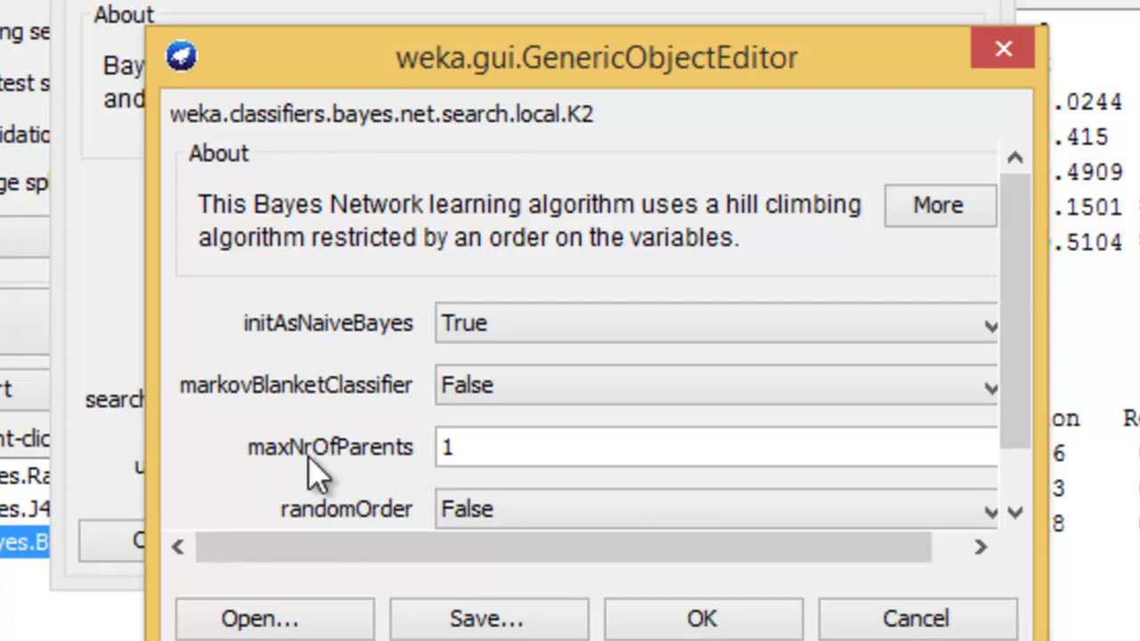
double_click(449, 446)
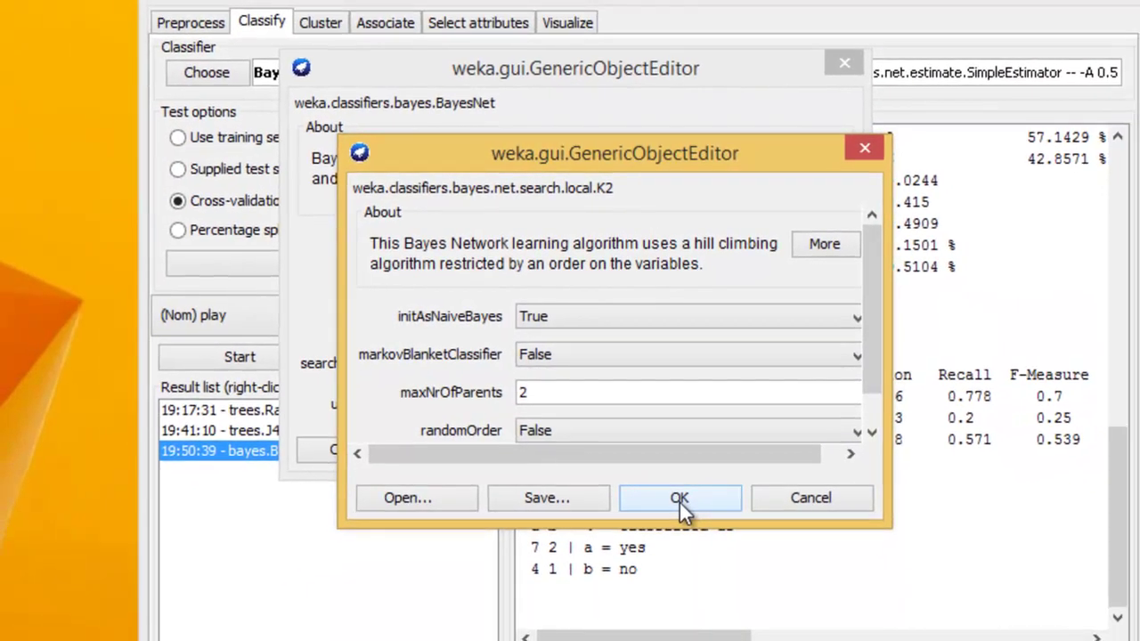
left_click(688, 553)
left_click(643, 452)
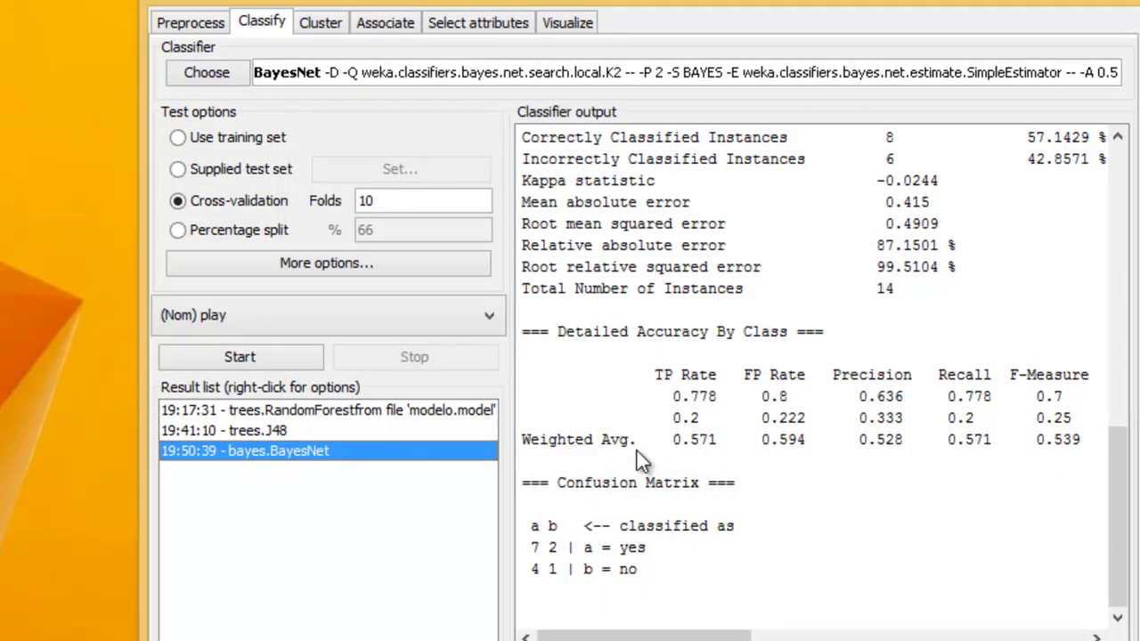
- Rerun the BayesNet cross-validation and compare its output with the previous BayesNet result
left_click(265, 355)
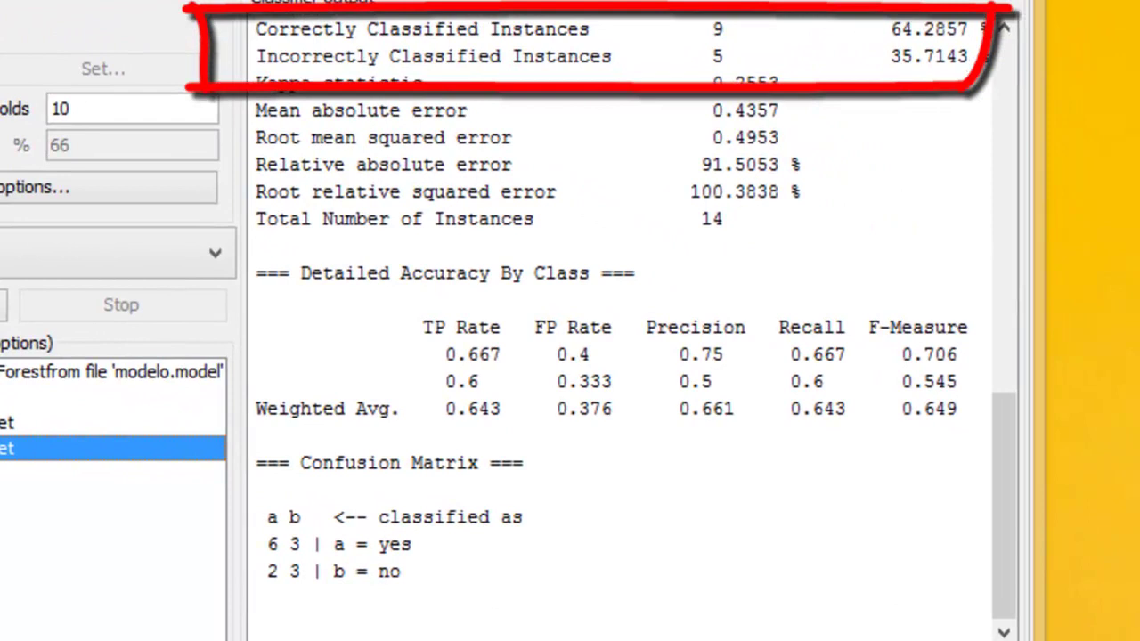
left_click(89, 422)
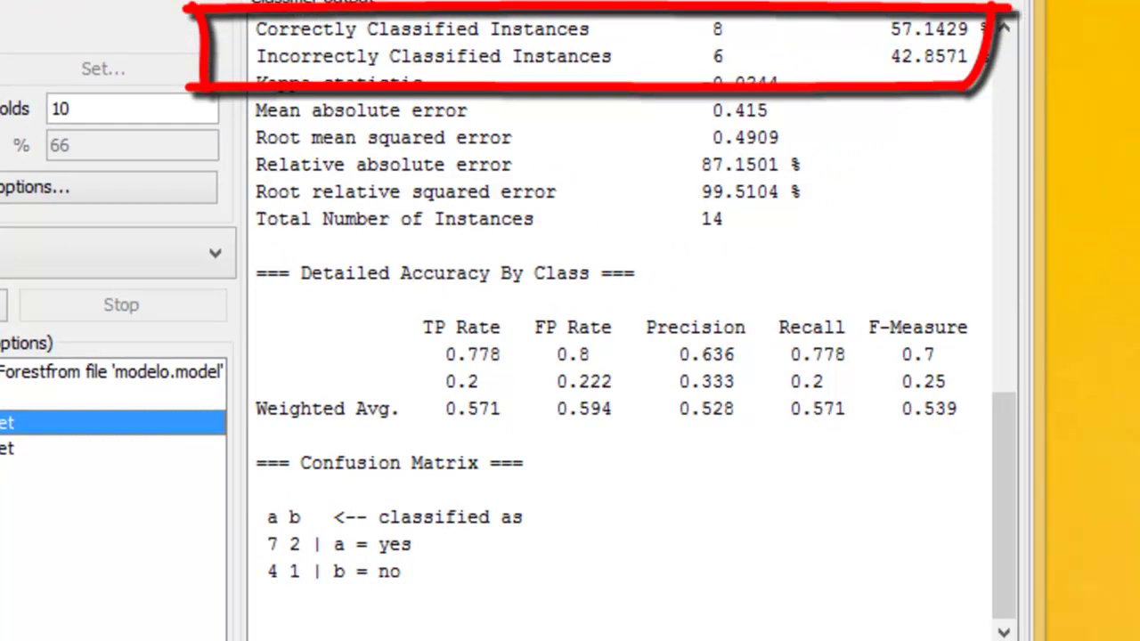
left_click(89, 448)
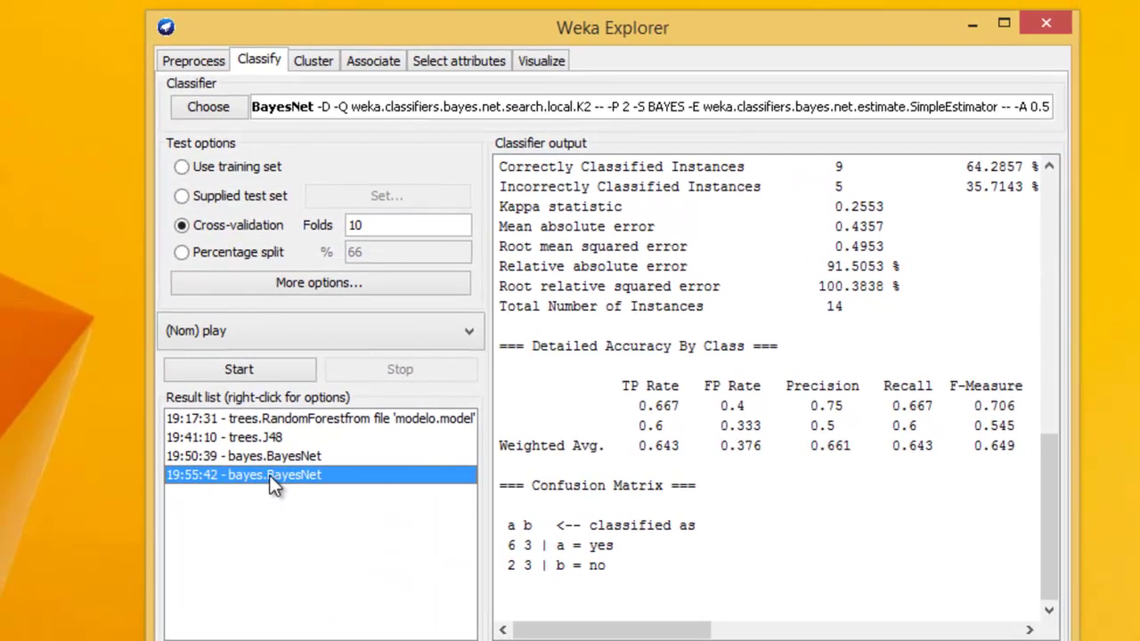
- Visualize the newest BayesNet result's graph and inspect the windy node's probability distribution table, closing the table when done
right_click(271, 477)
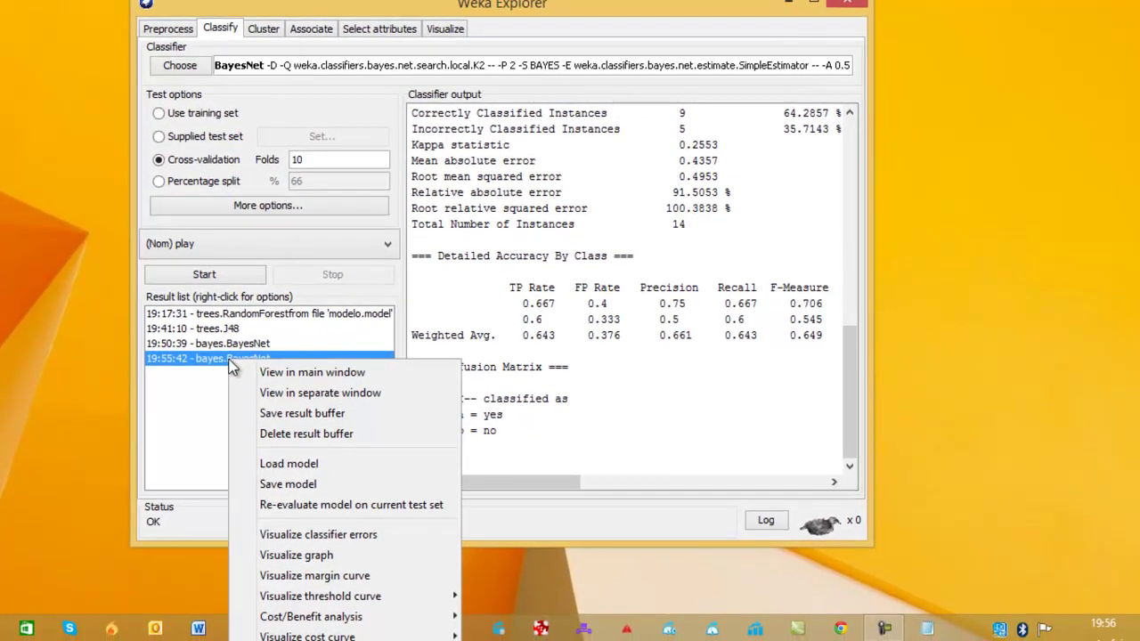
left_click(309, 555)
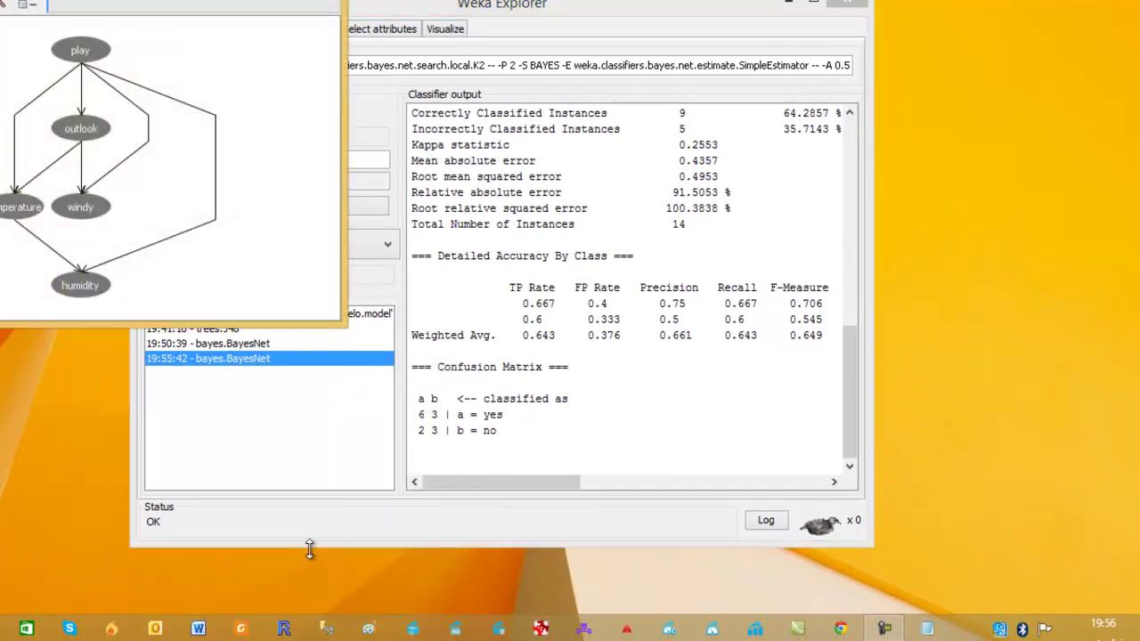
left_click_drag(179, 2, 555, 63)
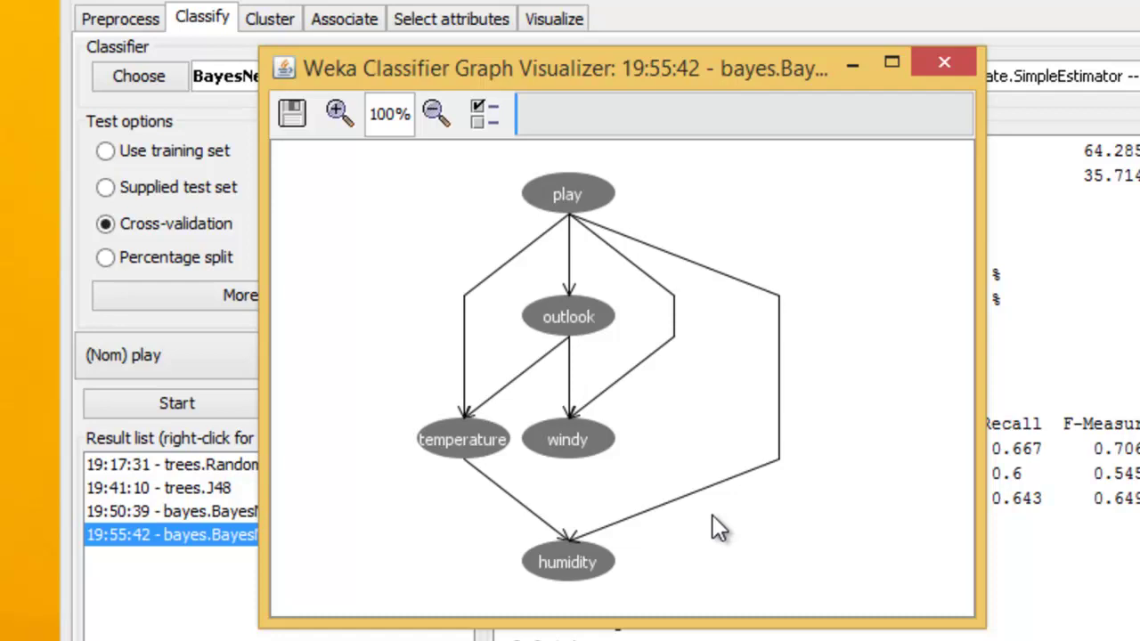
left_click(574, 443)
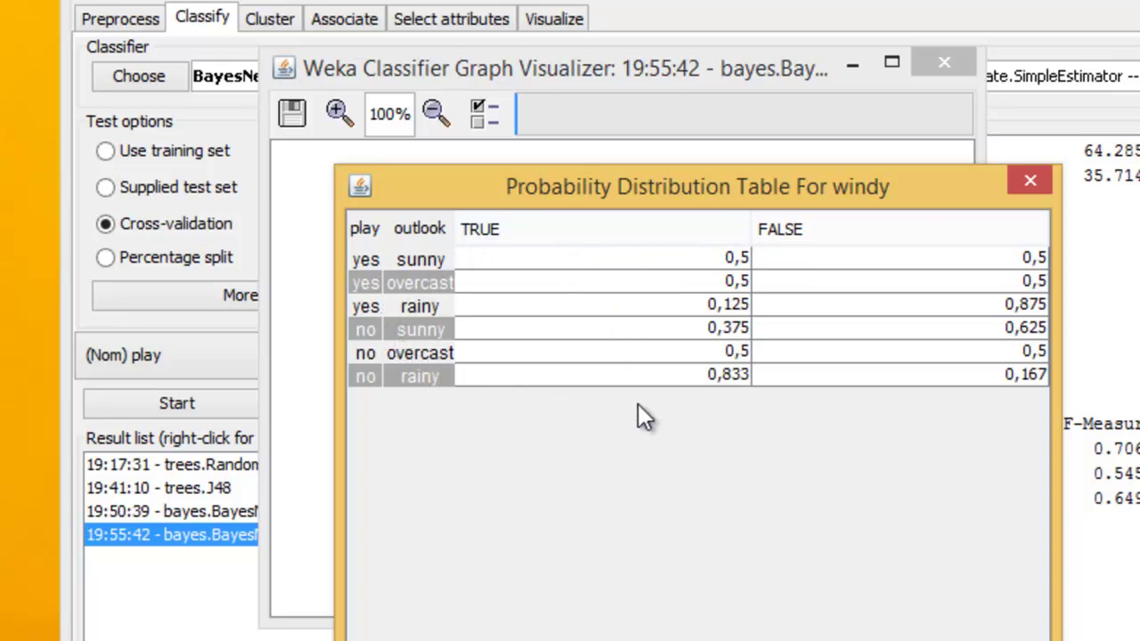
left_click(1044, 185)
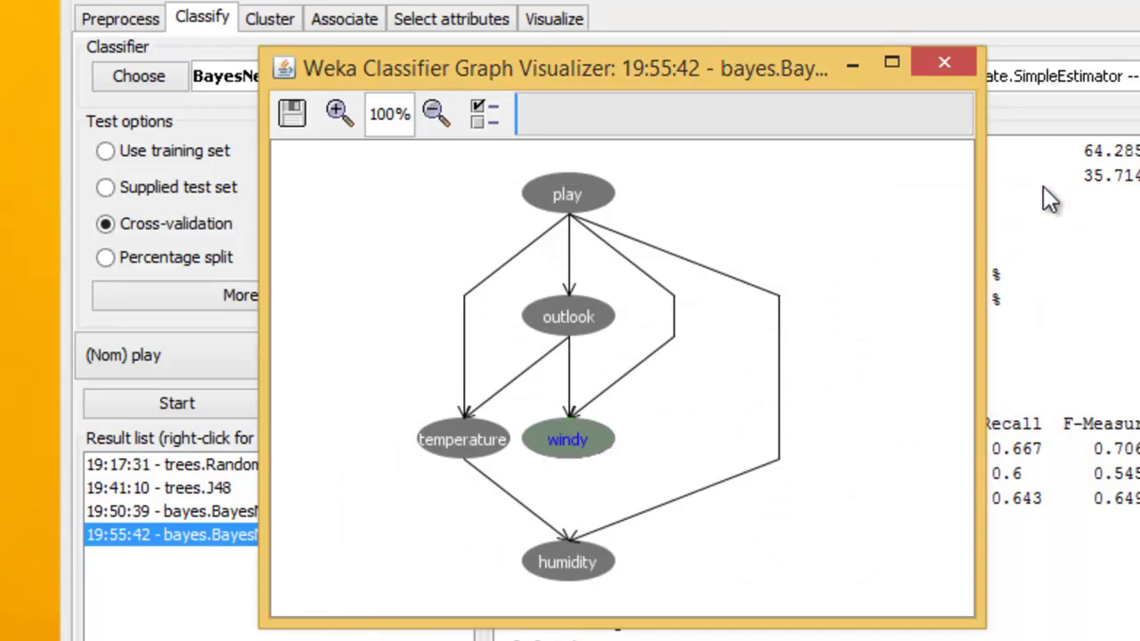